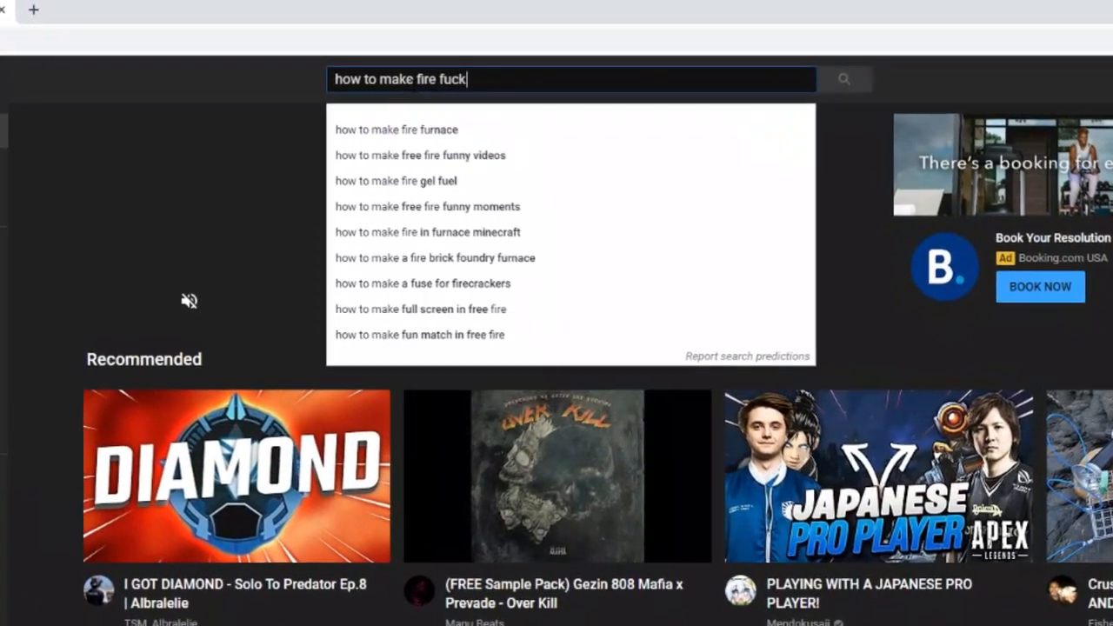
- Search YouTube for "how to make fire fucking samples babyeee" and open the video "The SECRET To Making INSANE MELODIES! (Cubeatz, etc.)"
text(sampel)
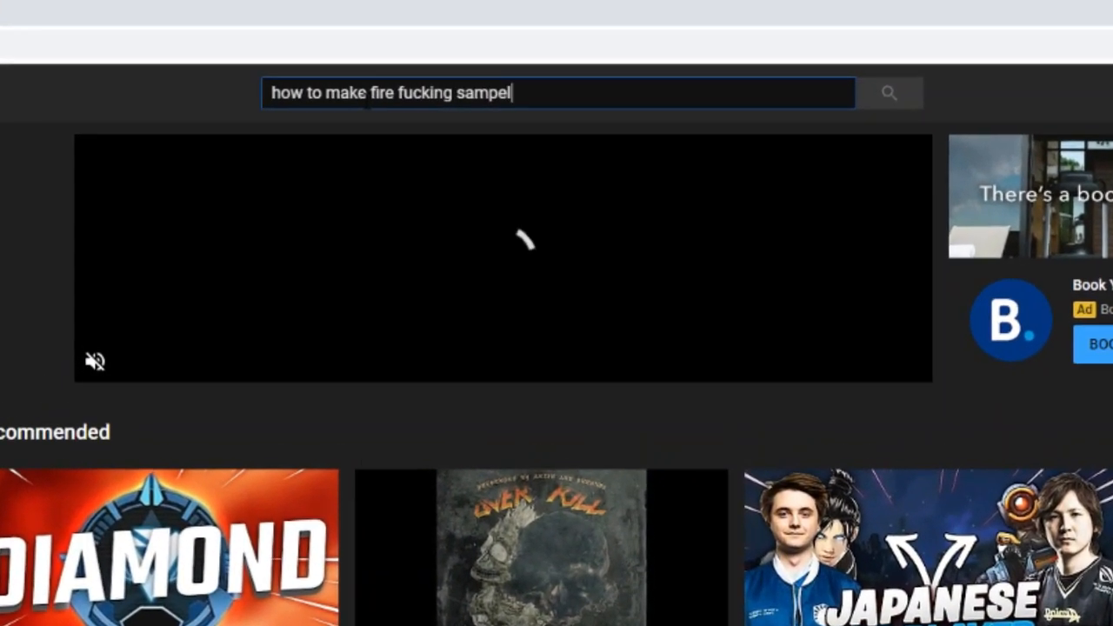
key(BackSpace)
key(BackSpace)
text(les babyeee)
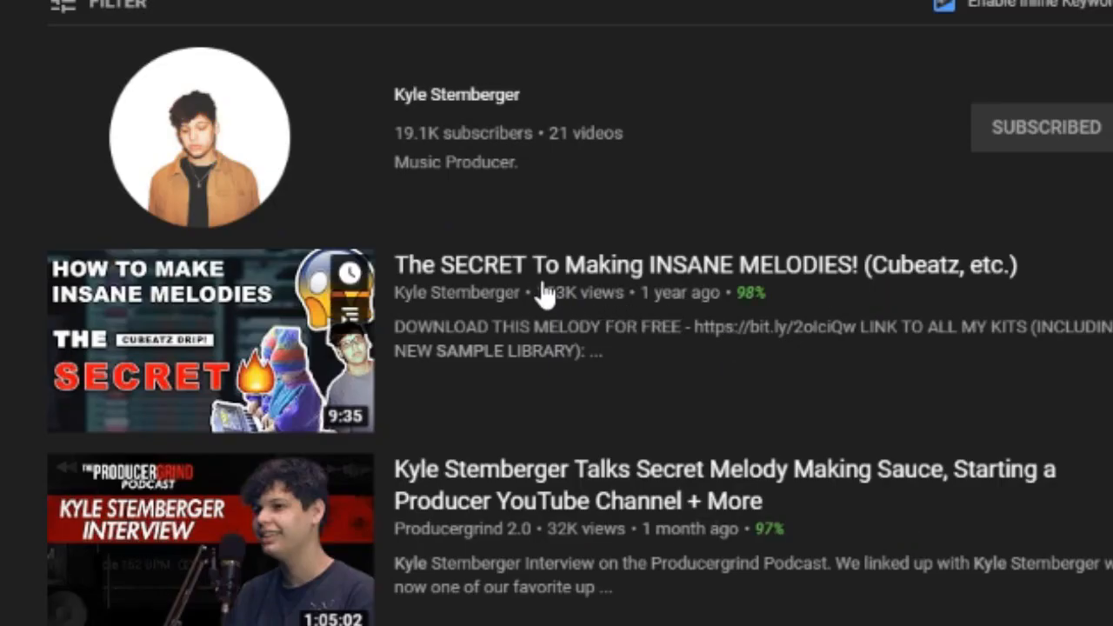
click(554, 273)
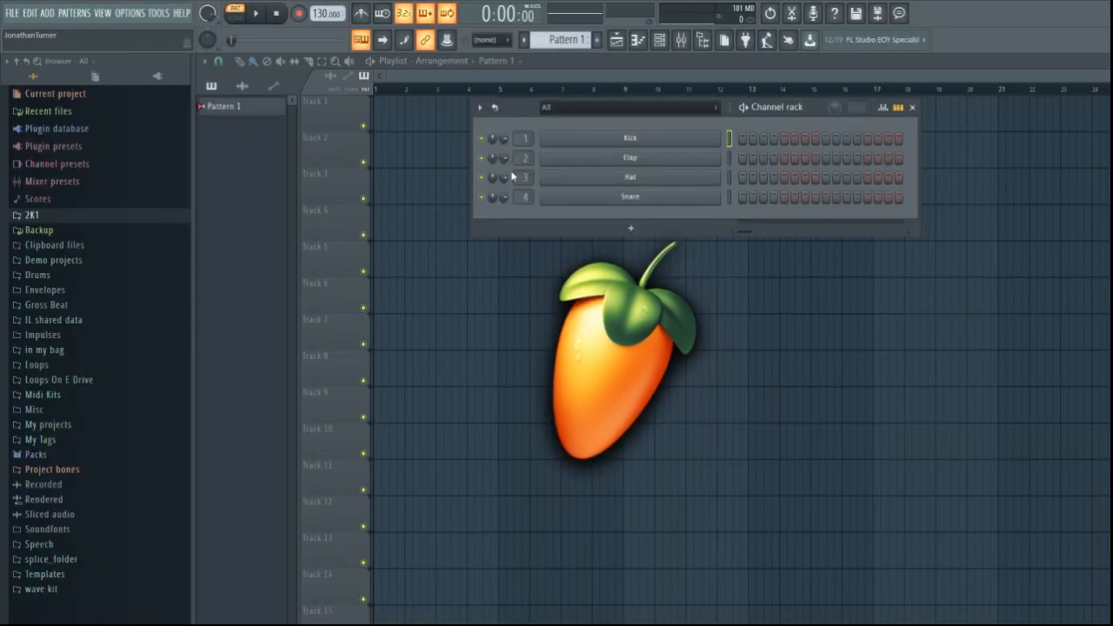
- Replace the Kick channel with an Omnisphere instrument
right_click(630, 141)
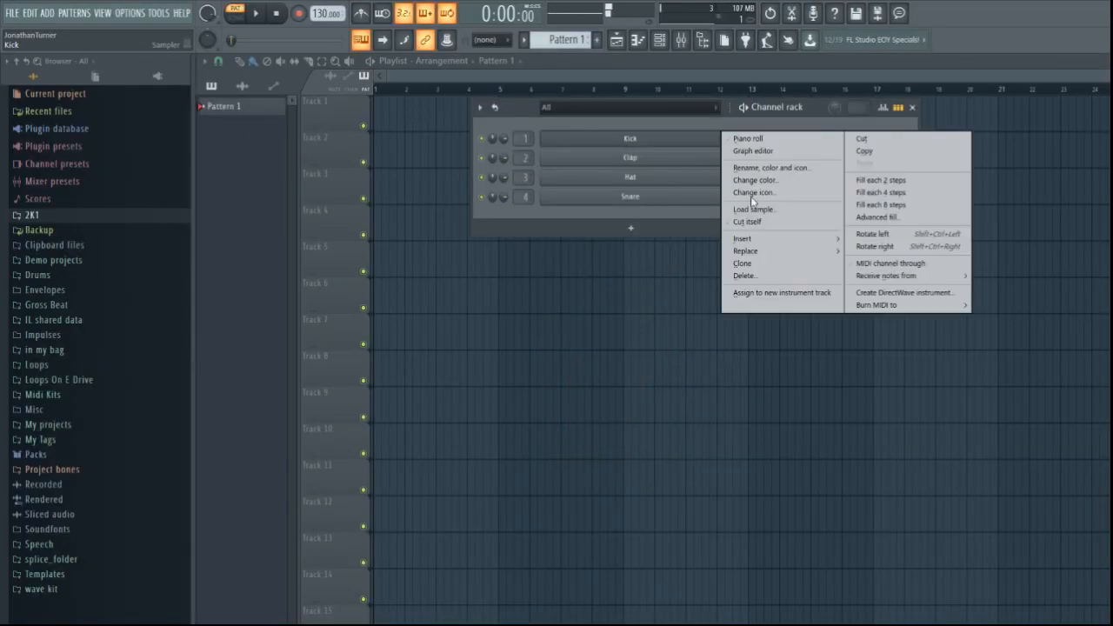
mouse_move(790, 254)
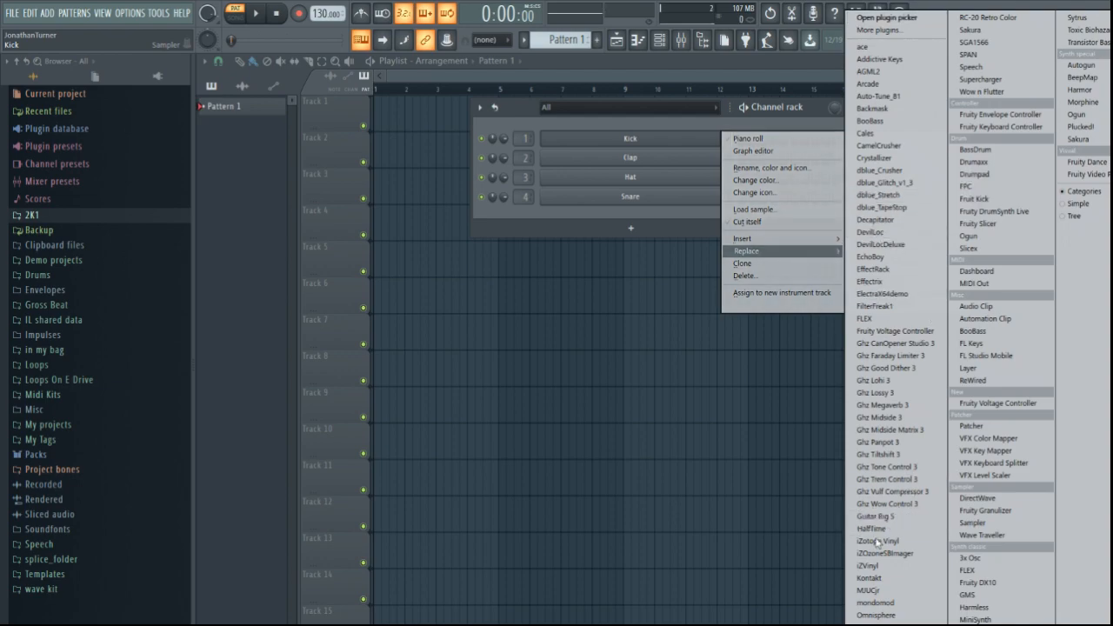
click(894, 616)
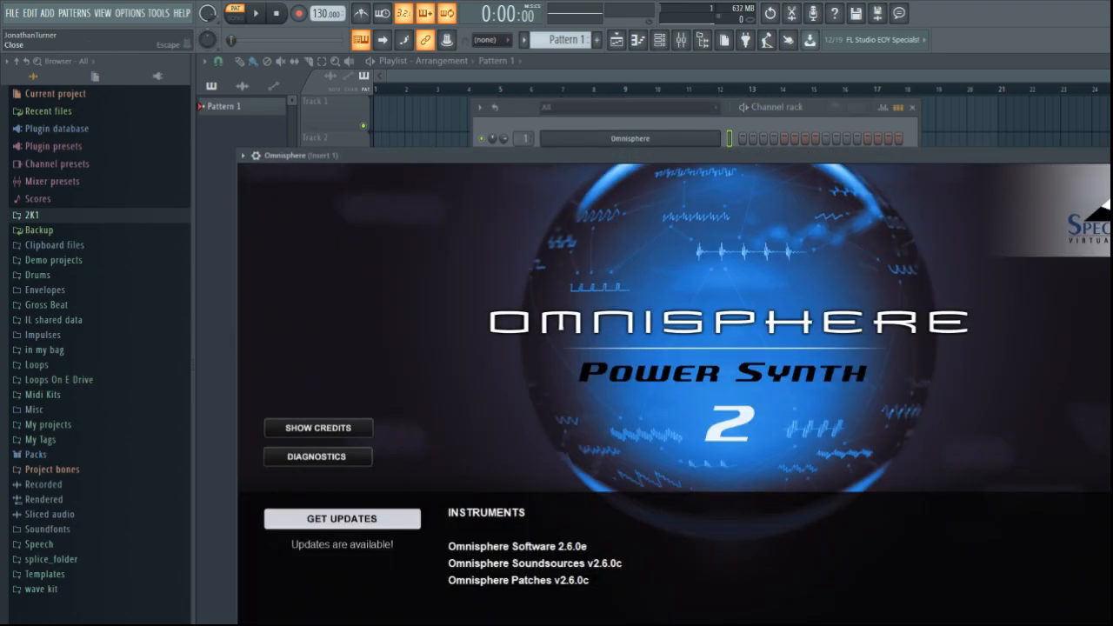
- Place scattered short notes across the first bar of the Omnisphere channel's piano roll and play them back
click(675, 141)
right_click(675, 140)
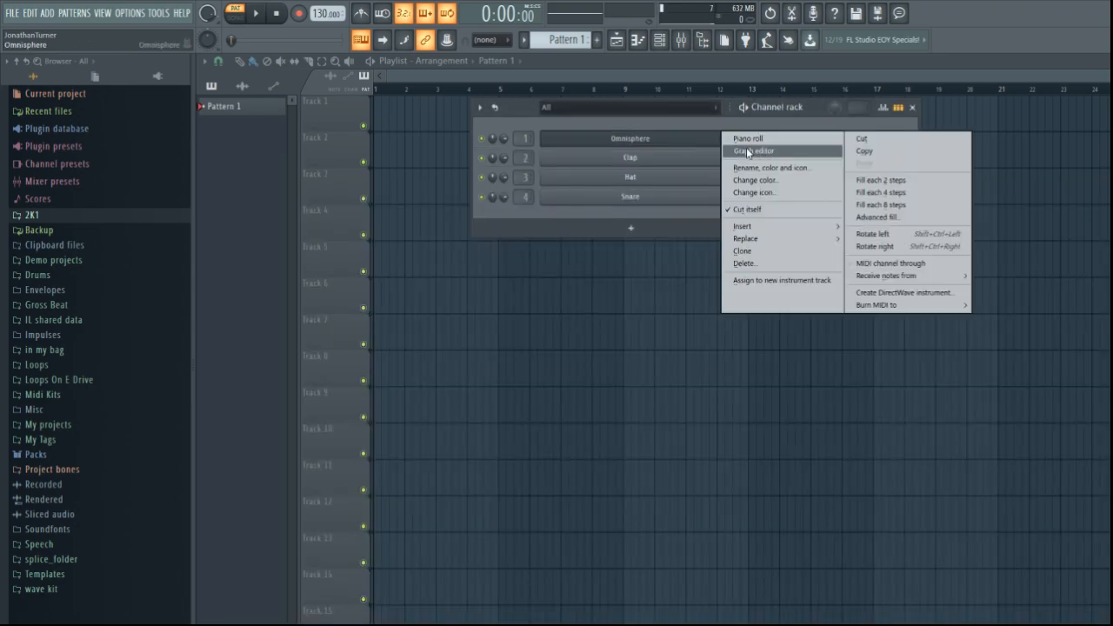
click(749, 139)
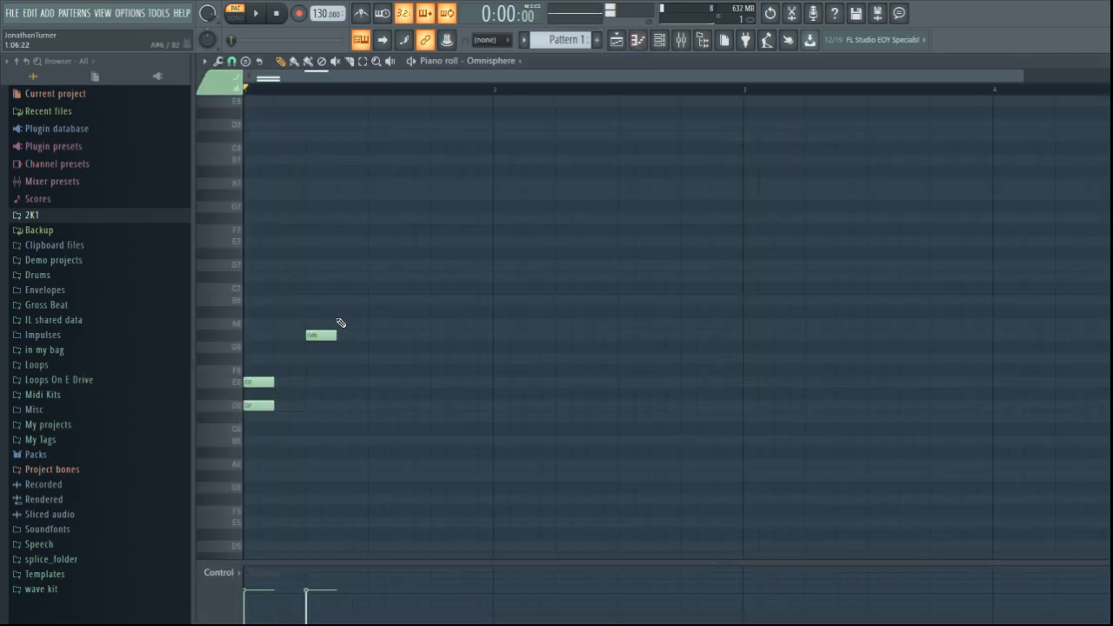
drag(354, 208, 326, 195)
click(249, 184)
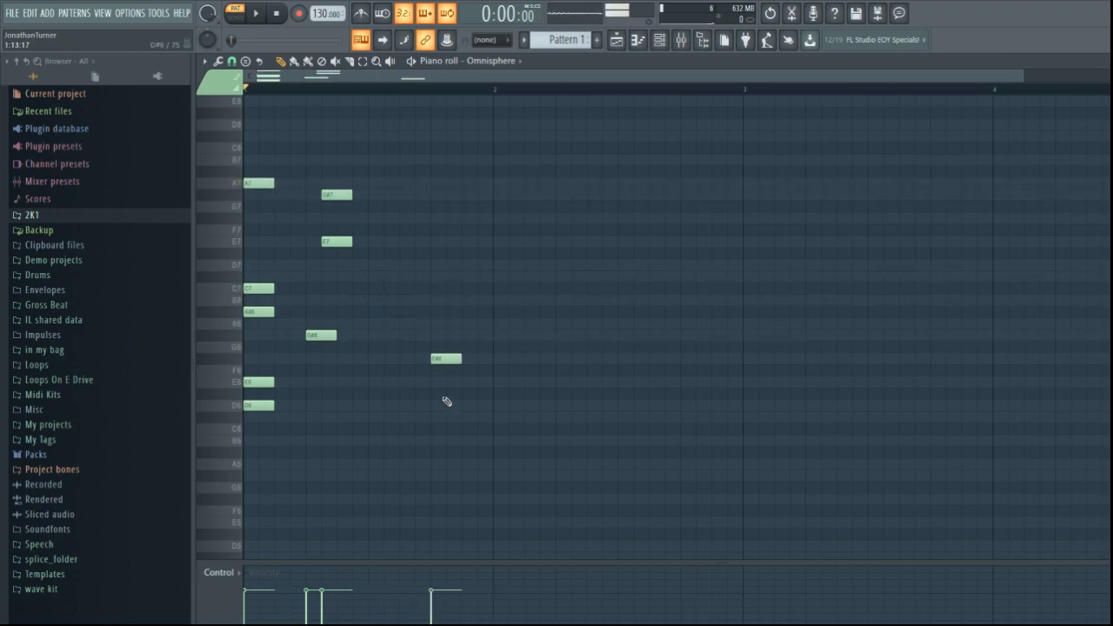
click(391, 312)
click(454, 241)
key(space)
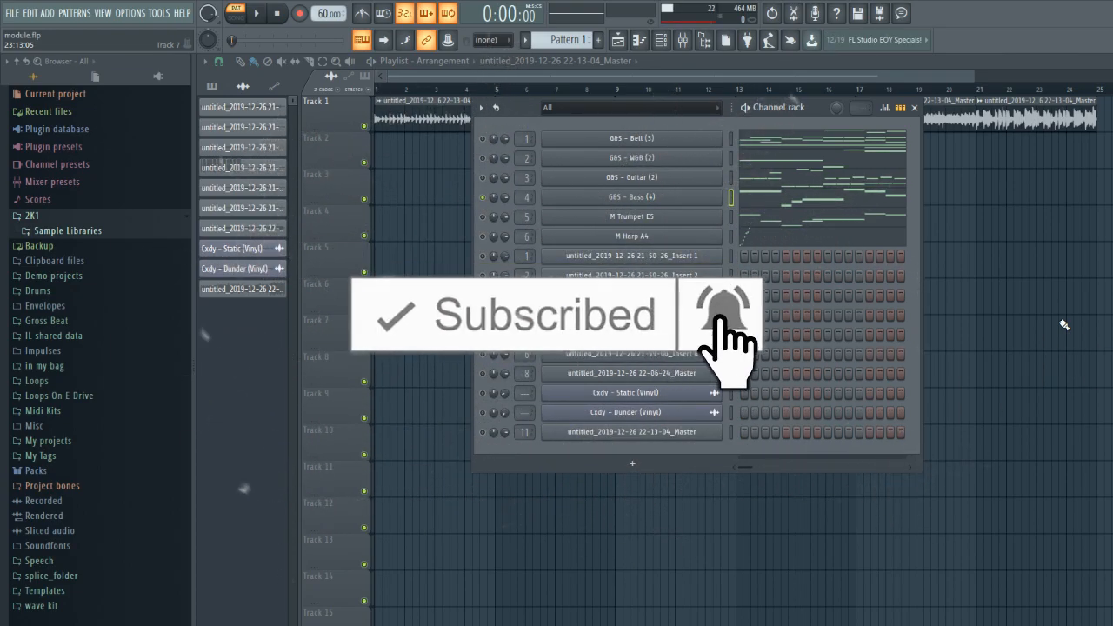
- Solo the G&S - Bell (3) channel in the channel rack and return to the playlist
key(F6)
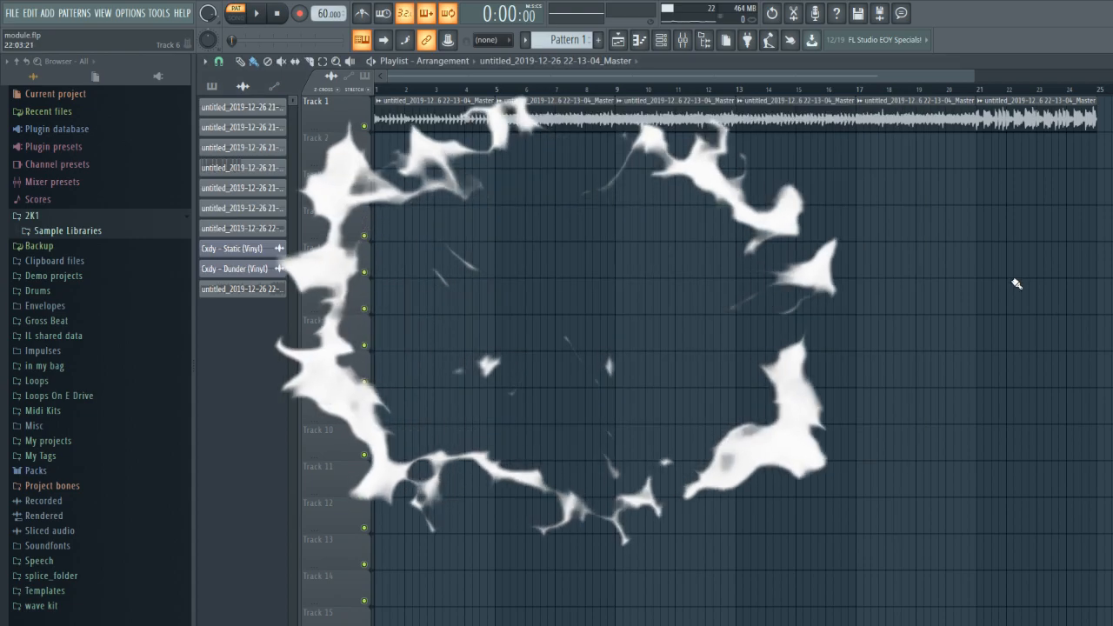
drag(383, 90, 511, 152)
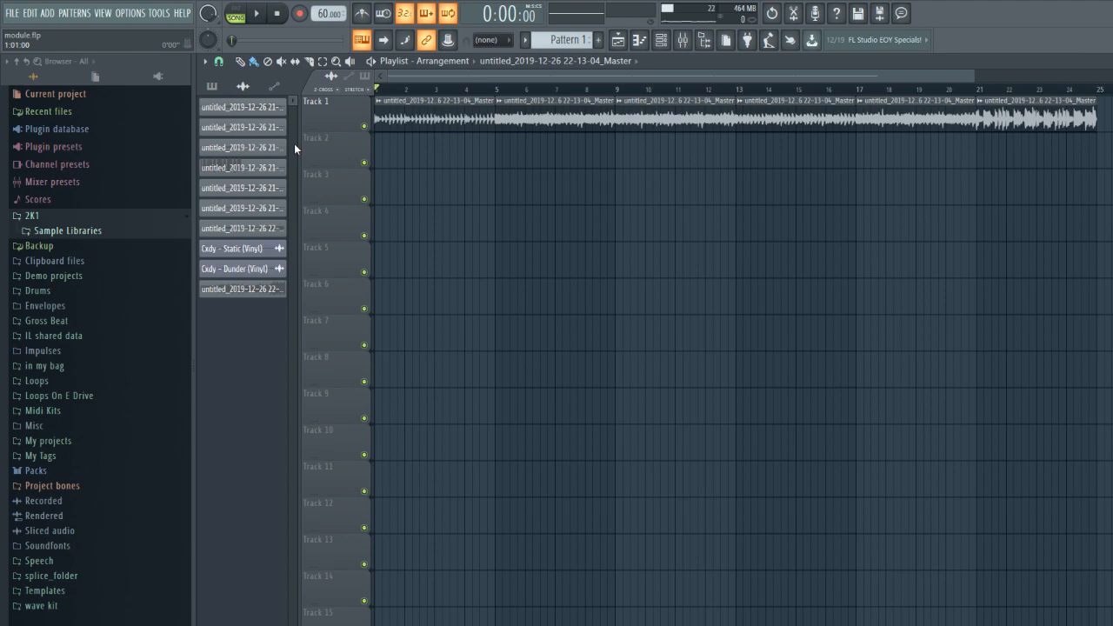
click(662, 40)
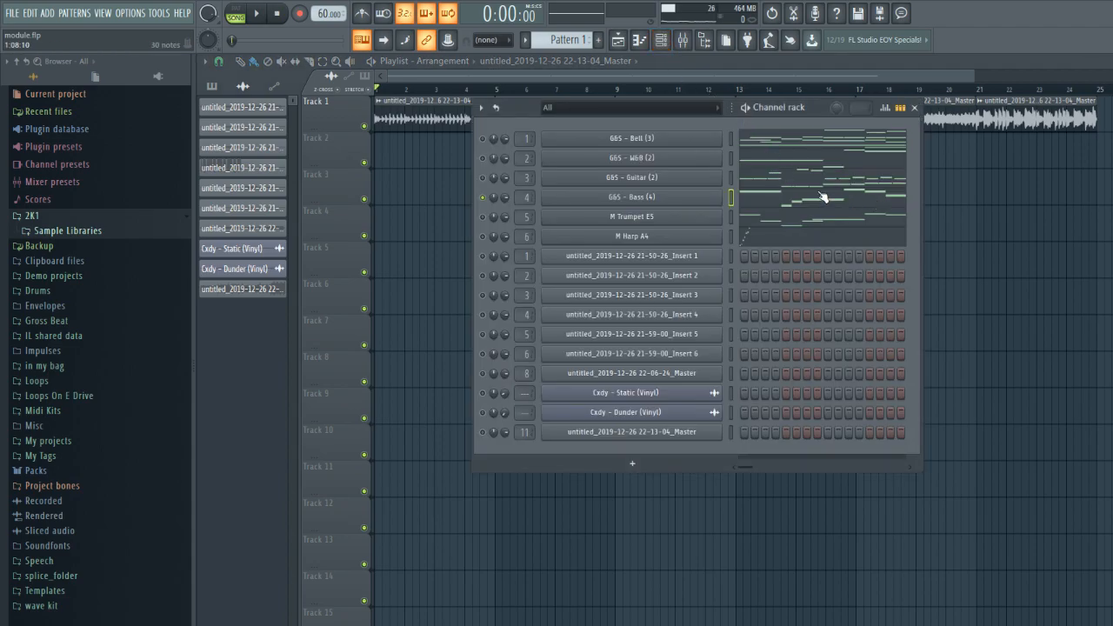
right_click(492, 141)
click(507, 149)
key(F6)
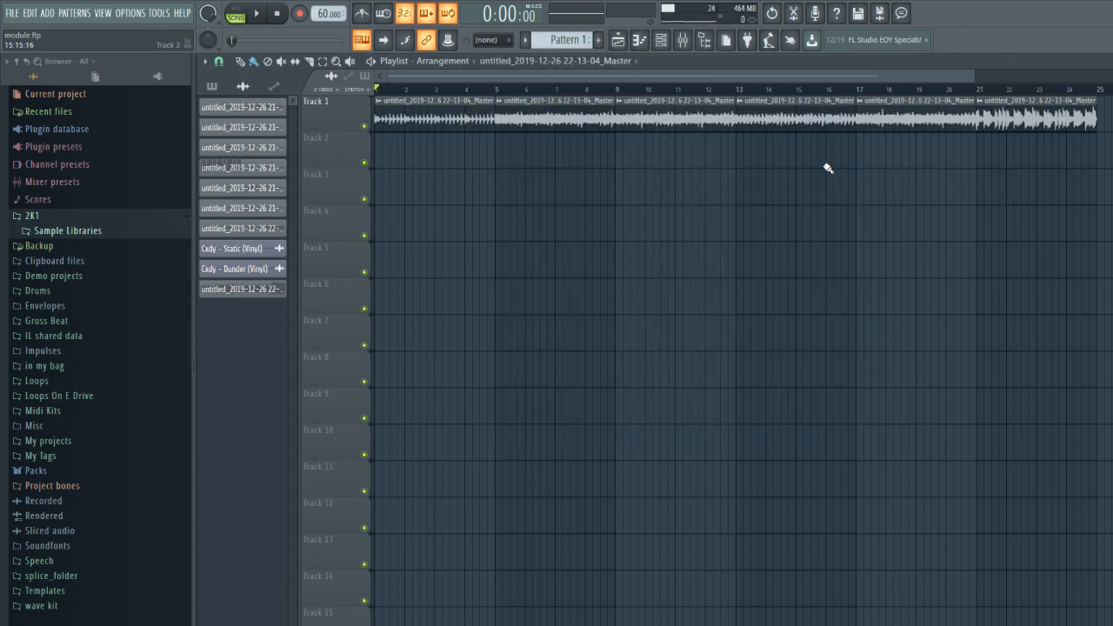
- Play the arrangement in the playlist, jump ahead to bar 13 during playback, and stop
key(F6)
key(space)
key(F6)
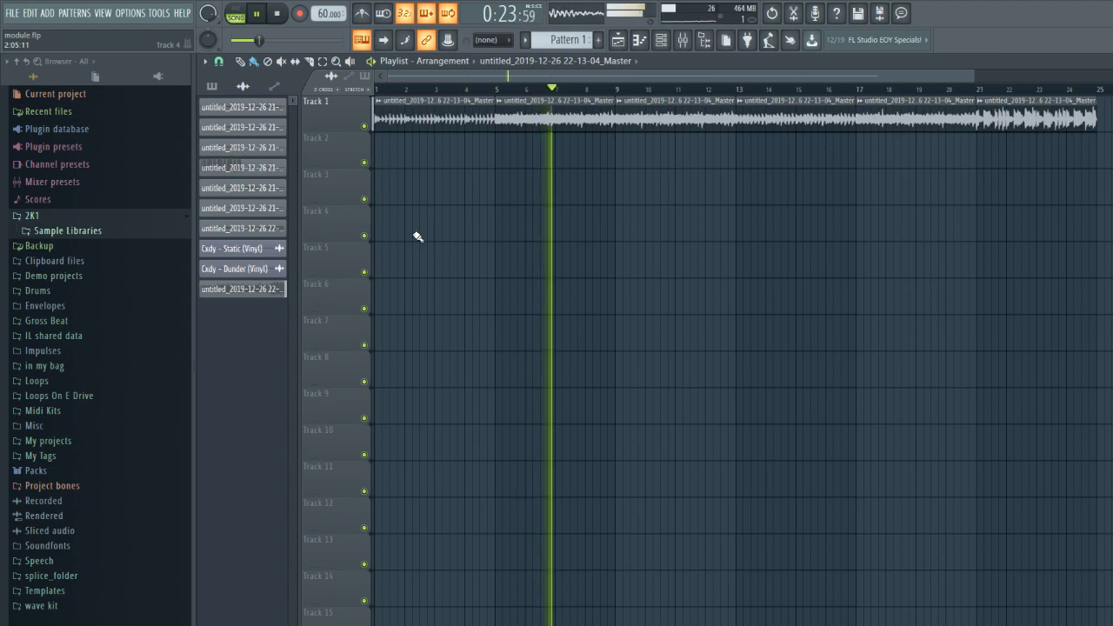
click(740, 89)
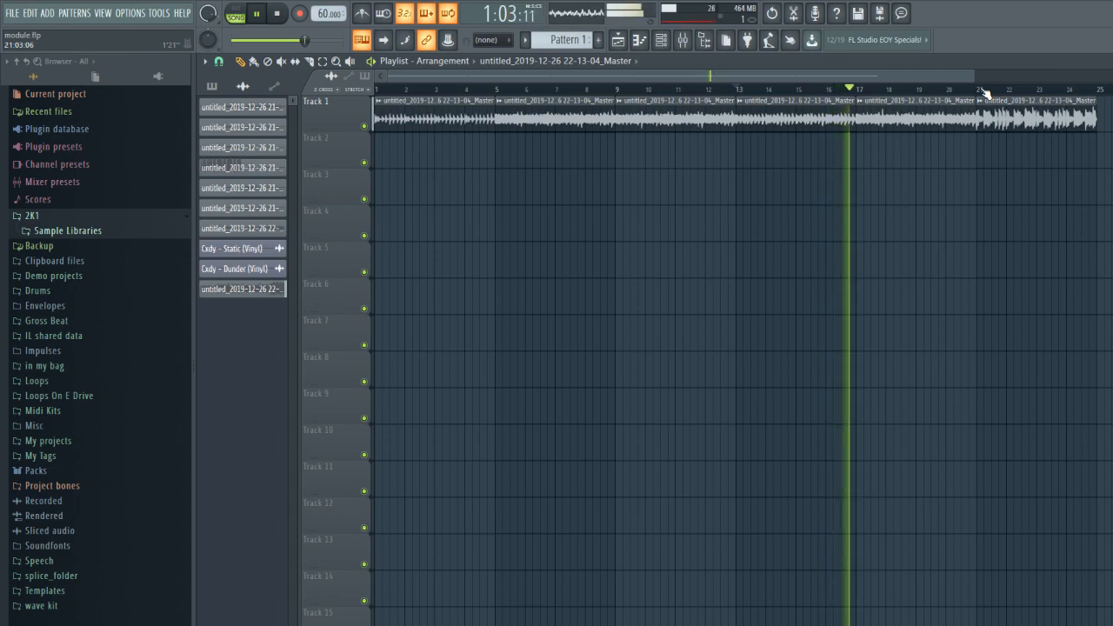
key(space)
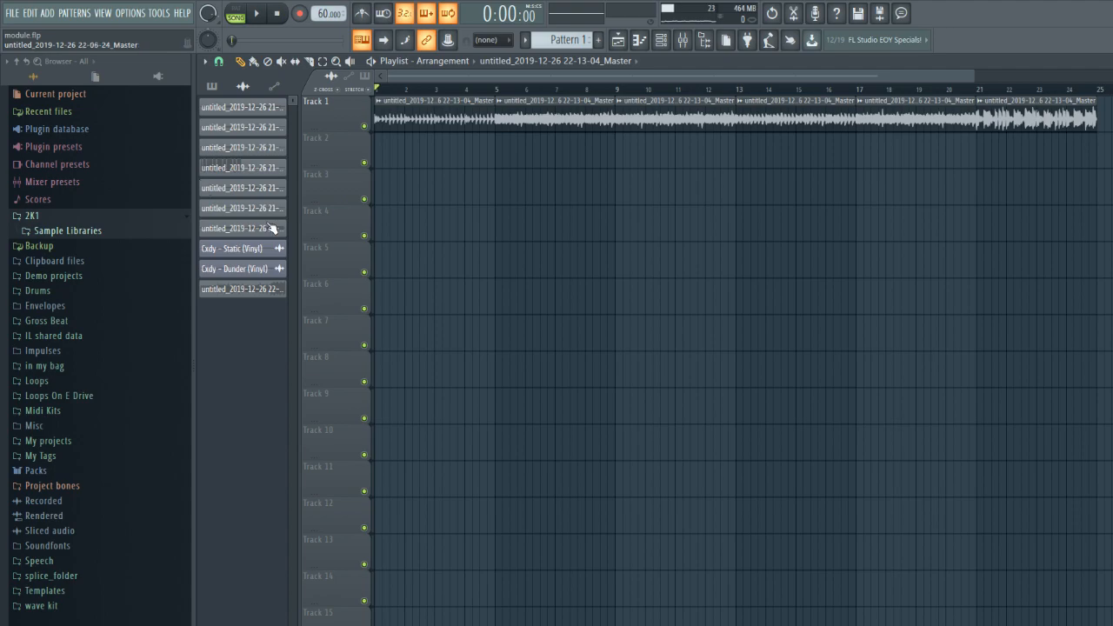
- Solo the G&S - Bell (3) channel in the channel rack and switch playback to pattern mode
click(662, 41)
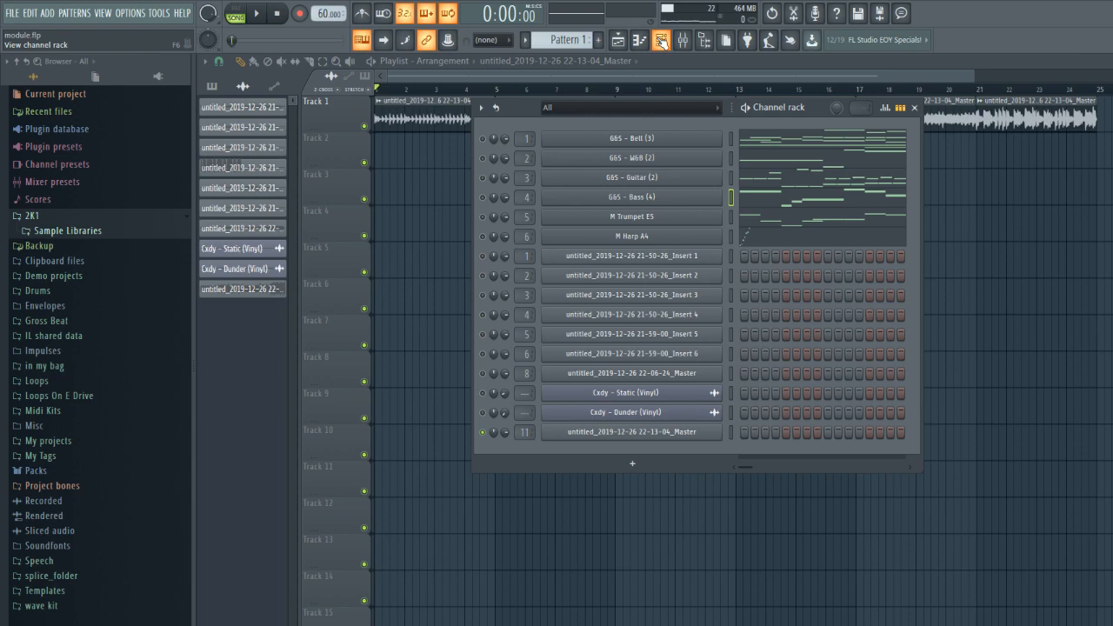
right_click(484, 139)
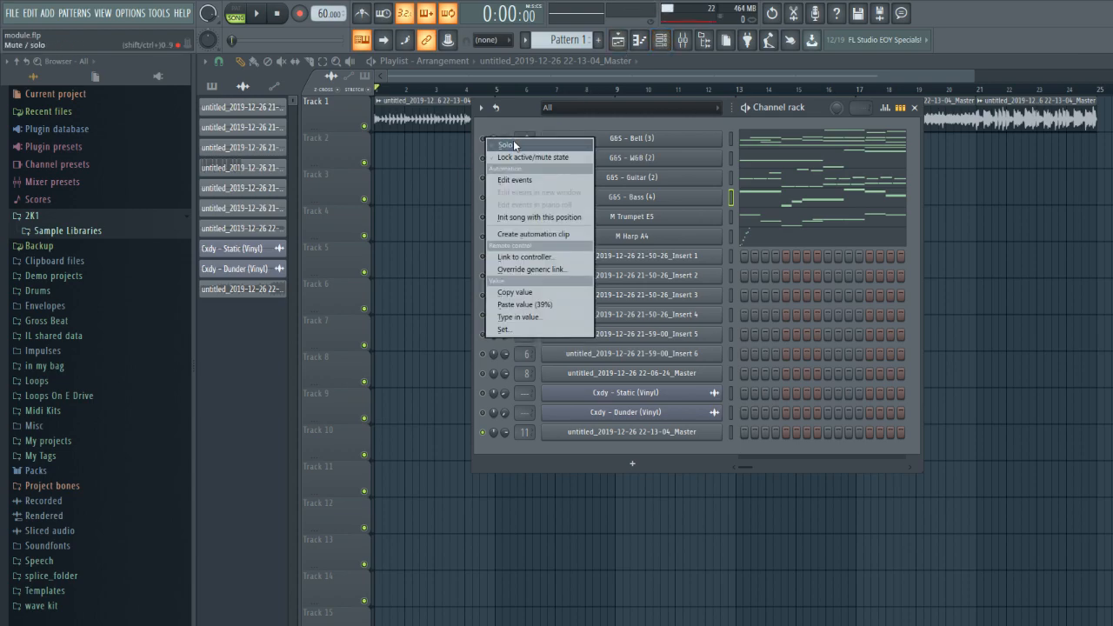
click(510, 144)
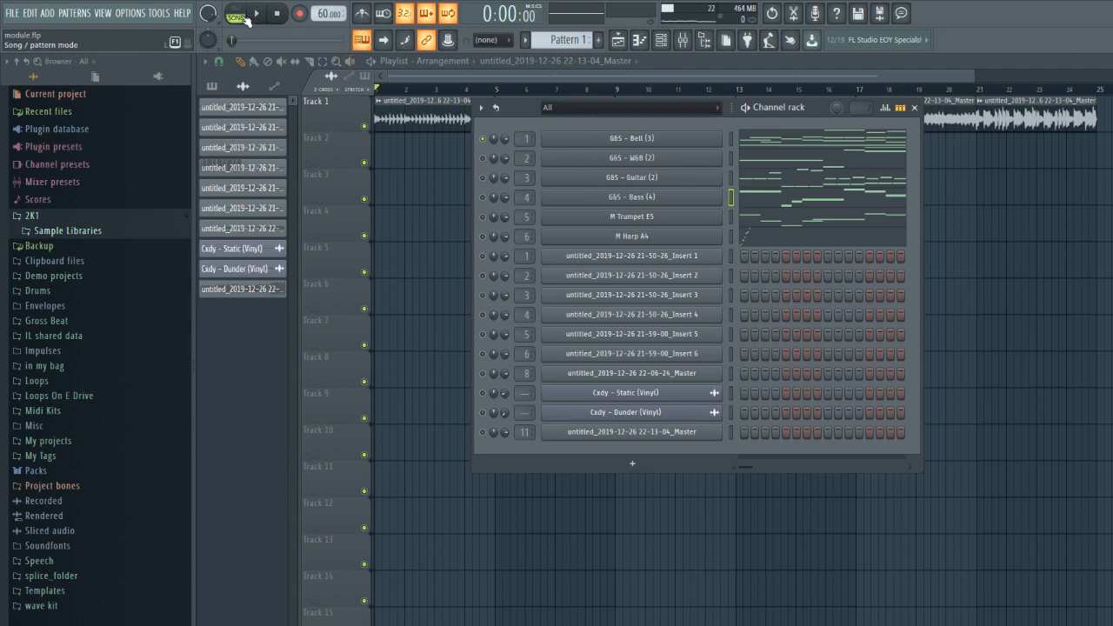
- Select the G&S - Bell (3) channel, close its sampler settings, and open its piano roll
click(662, 140)
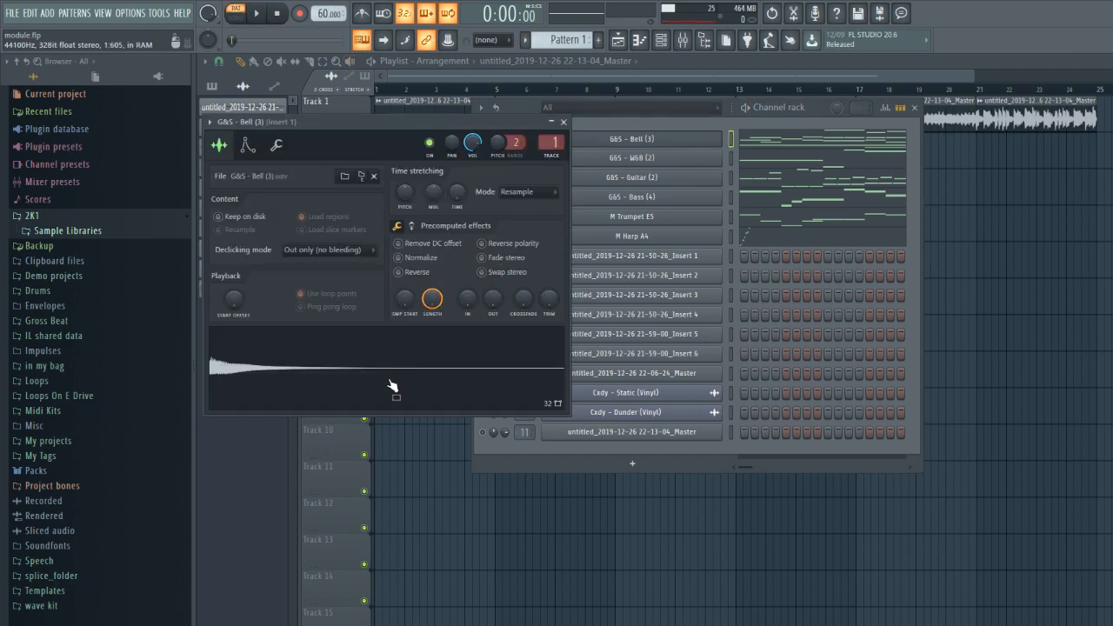
click(566, 122)
key(F7)
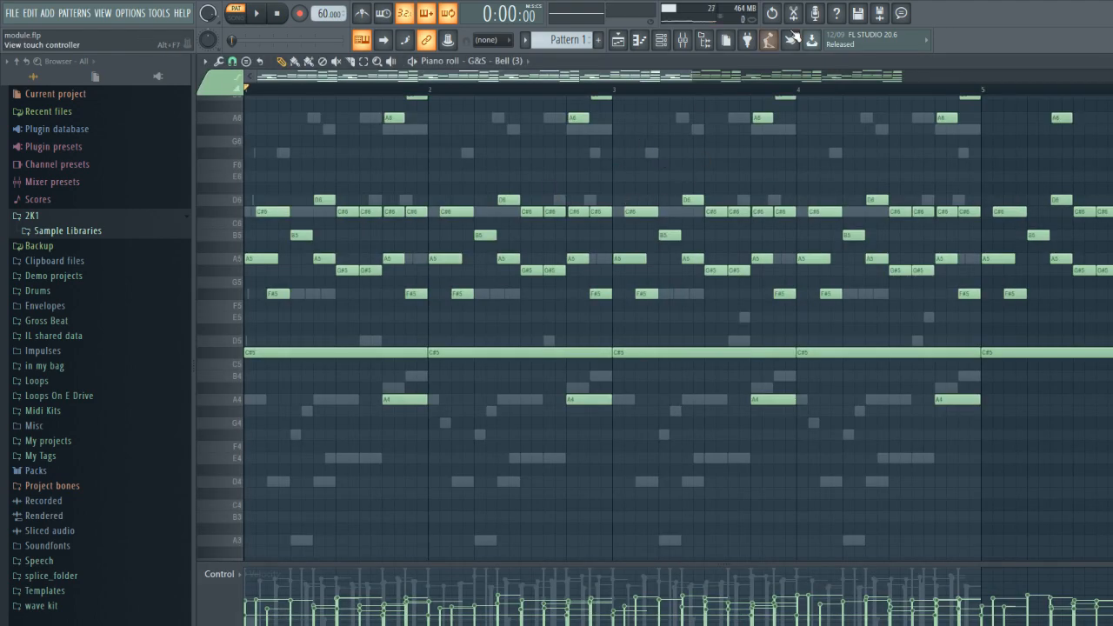
- Play the opening bars of the bell melody in the piano roll and stop playback
scroll(422, 147, up, 5)
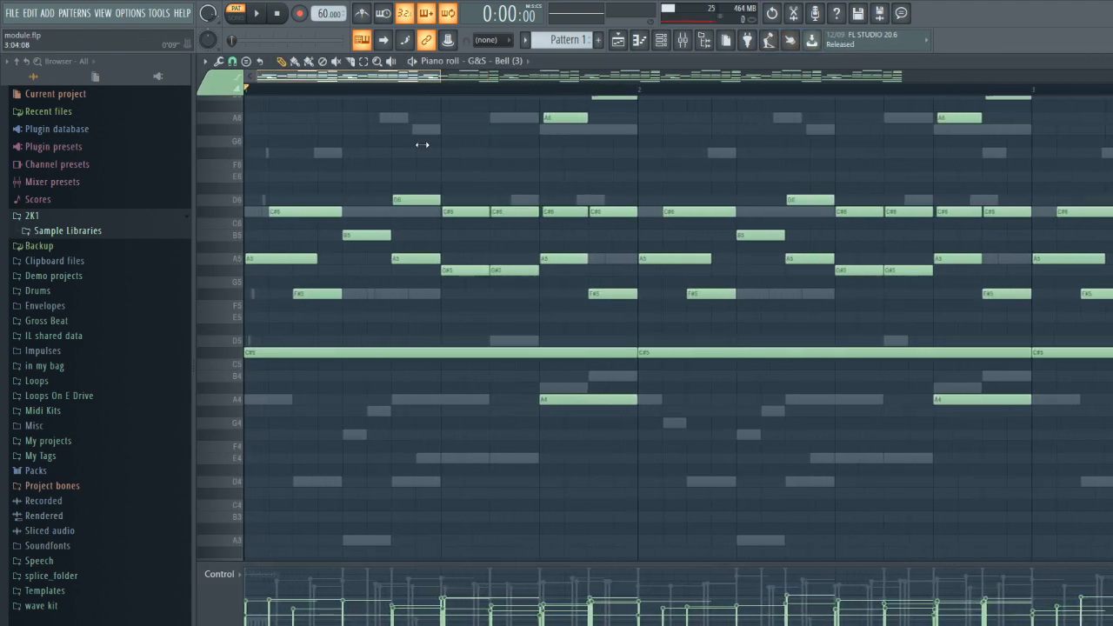
drag(348, 315, 537, 116)
key(space)
key(space)
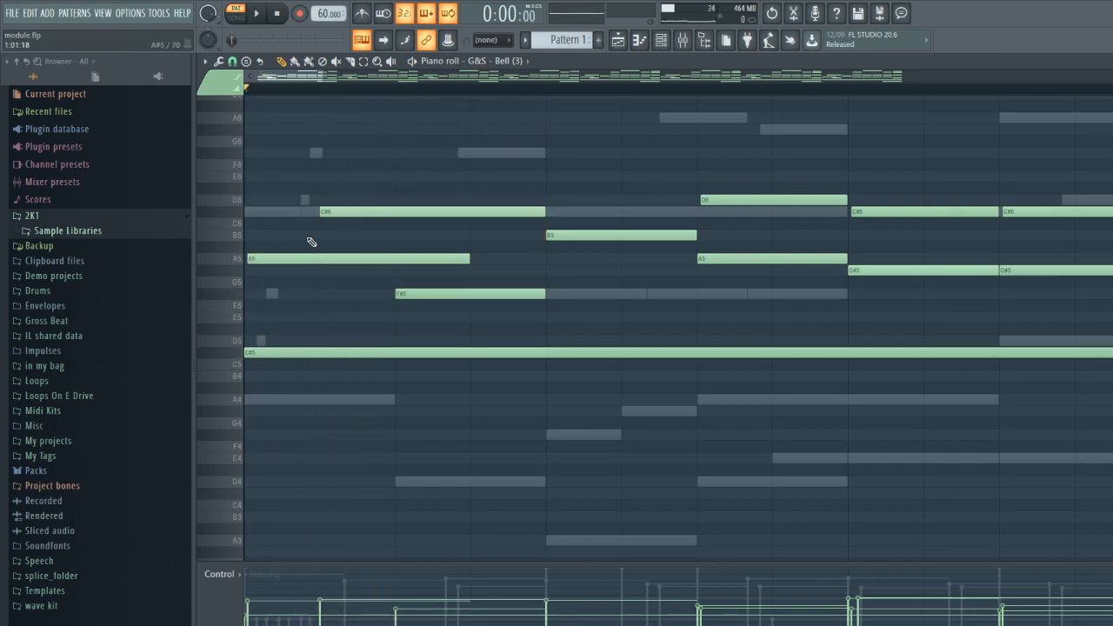
drag(324, 78, 523, 110)
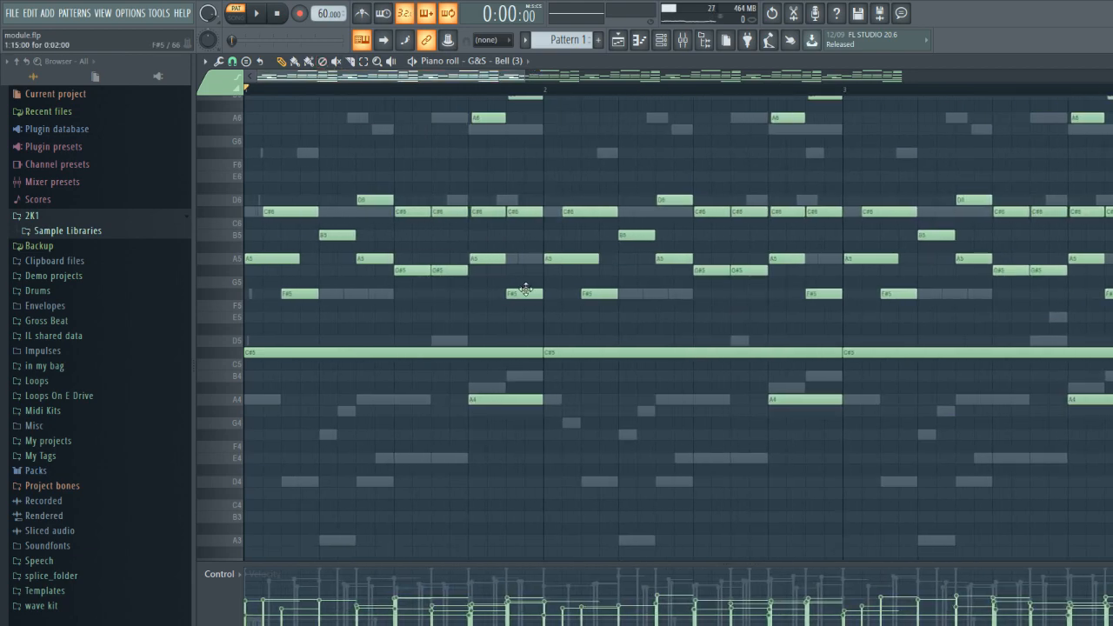
key(space)
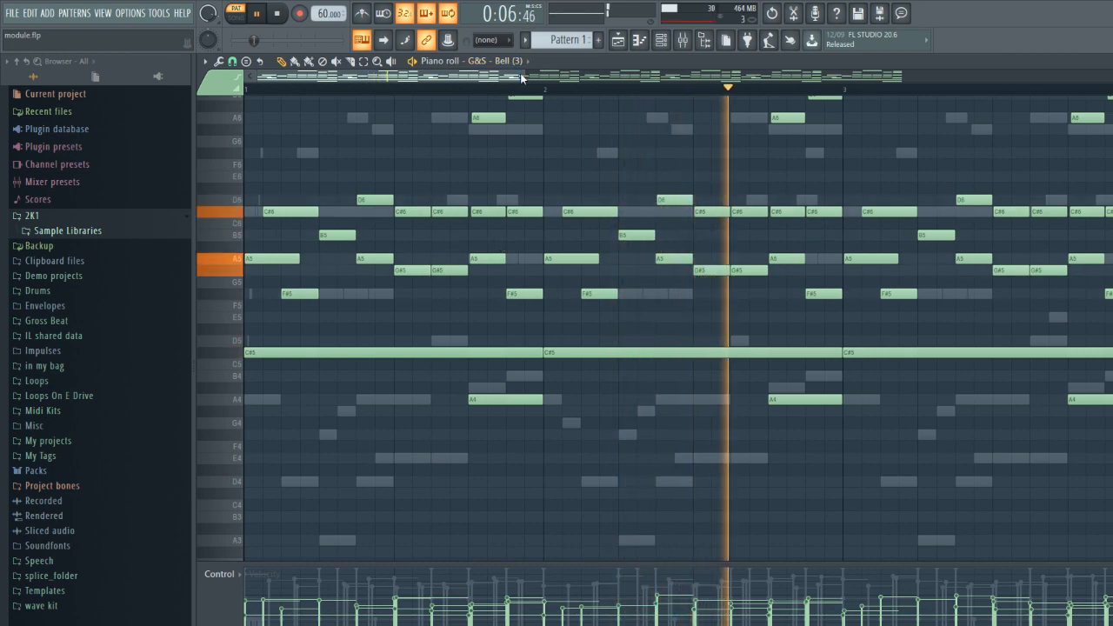
key(space)
- Delete all the bell's high notes from G#6 up to C#7 across the eight bars
drag(524, 76, 1111, 79)
scroll(1031, 149, up, 3)
drag(1031, 139, 276, 217)
key(Delete)
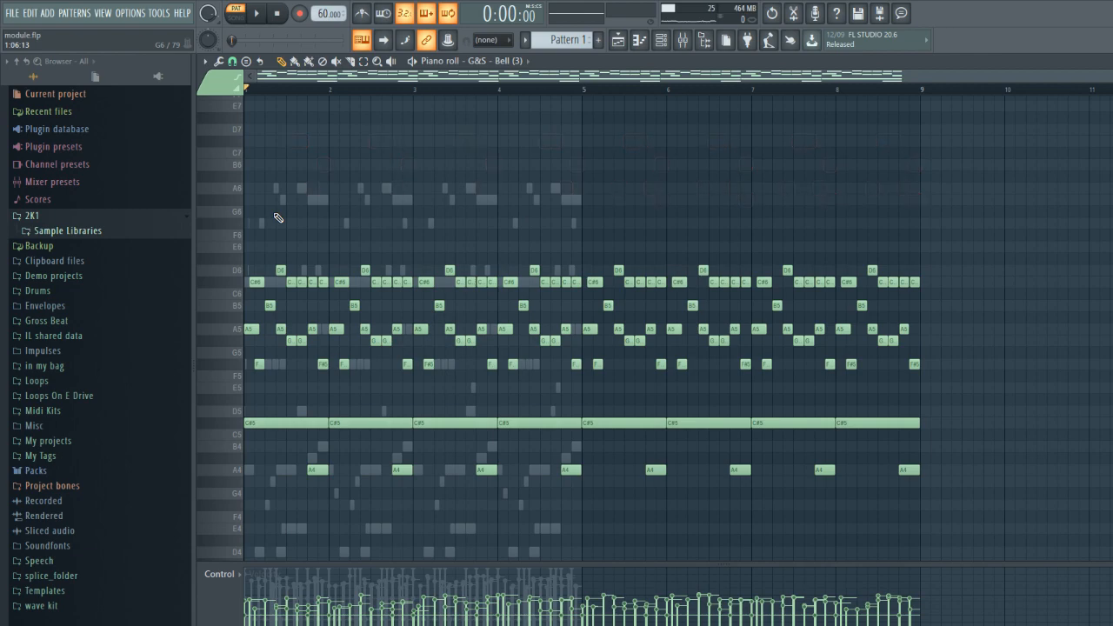
- Play the bell's remaining lower notes, stop playback, and undo the deletion of the high notes
key(space)
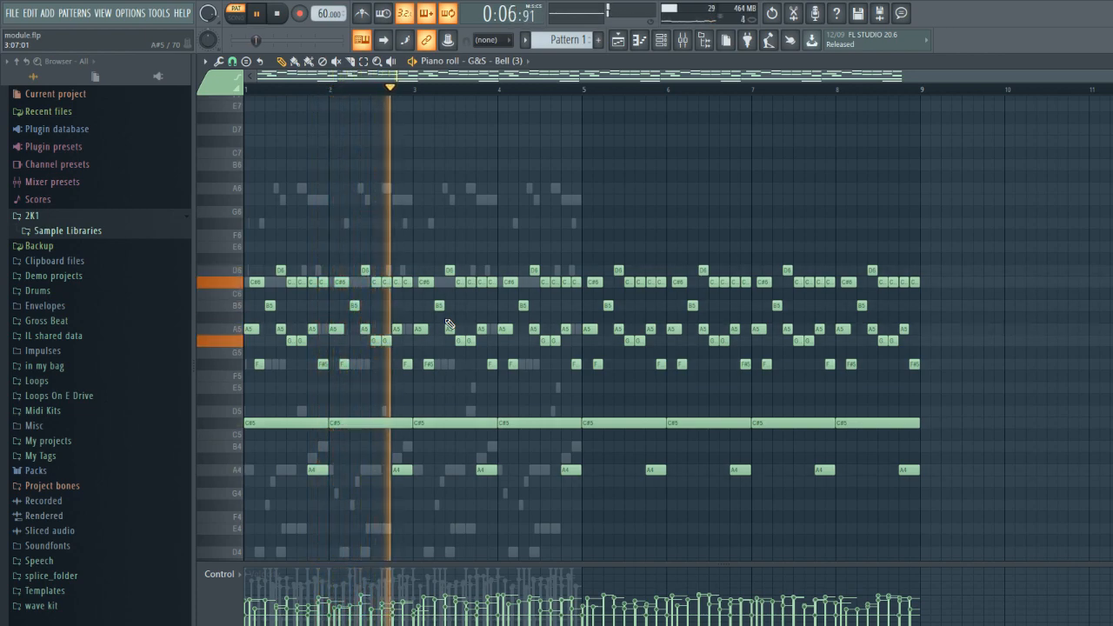
key(space)
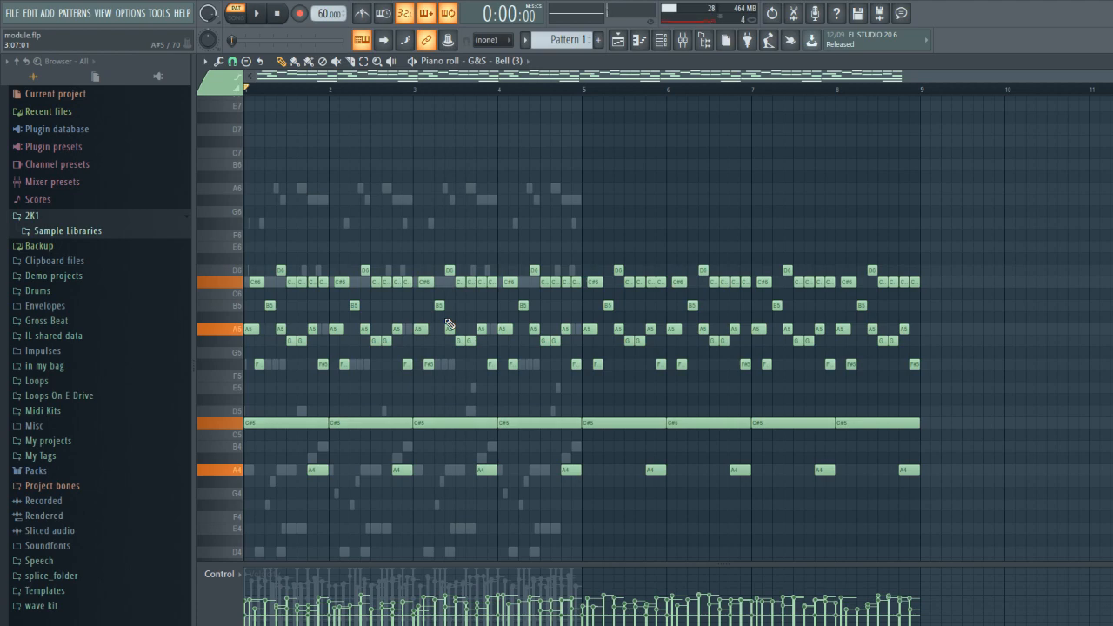
key(ctrl+z)
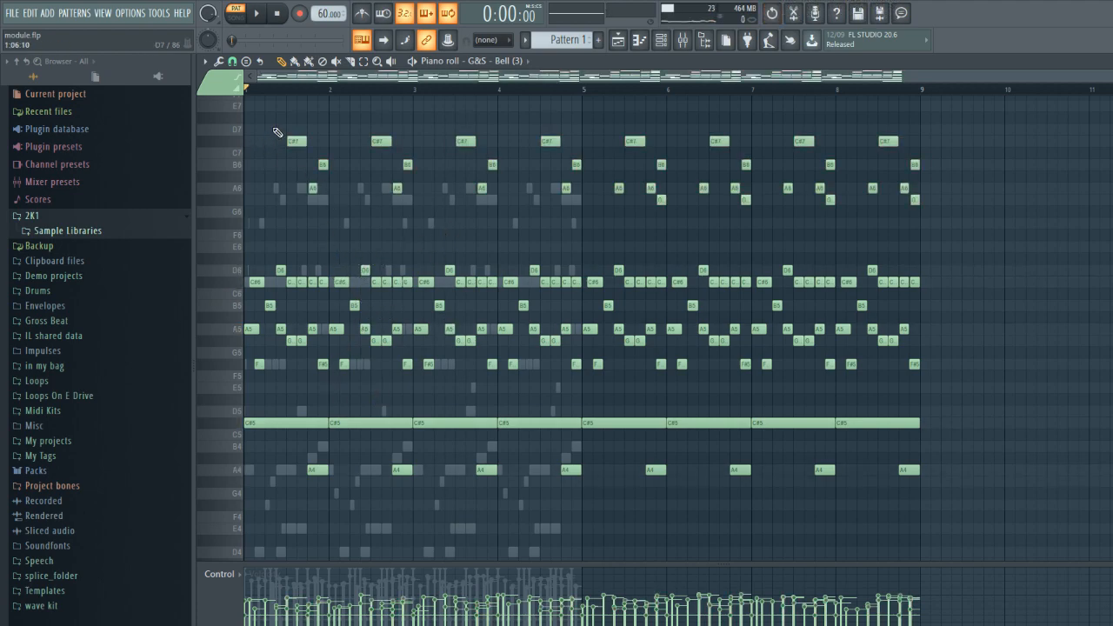
- Delete all the bell's lower notes from A4 up to D6, keeping only the high counter-melody
drag(381, 155, 1101, 218)
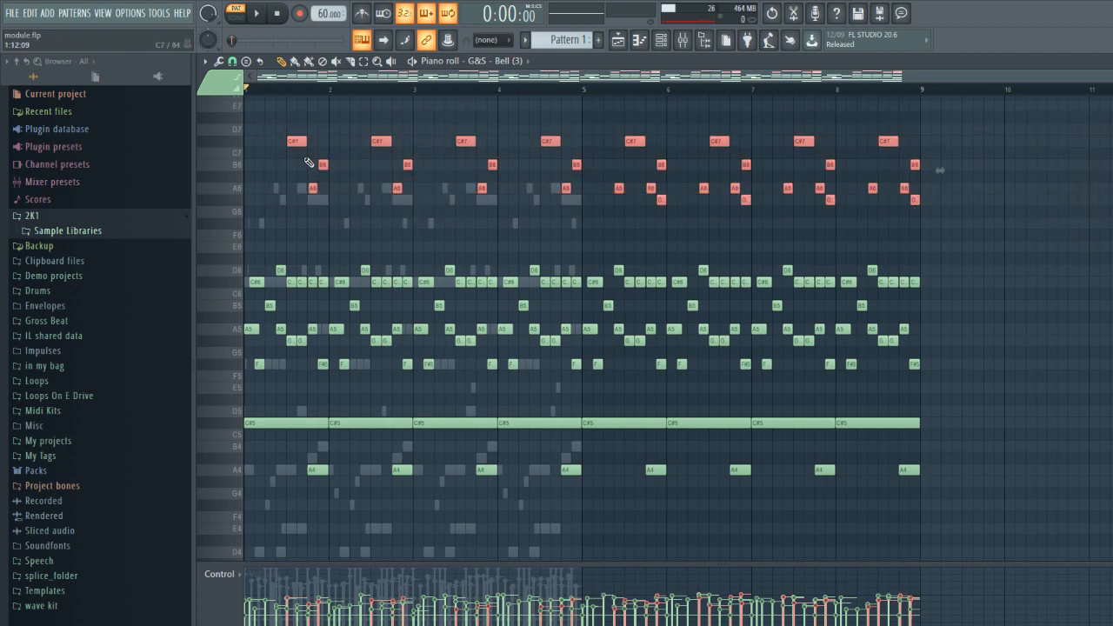
drag(1002, 237, 42, 579)
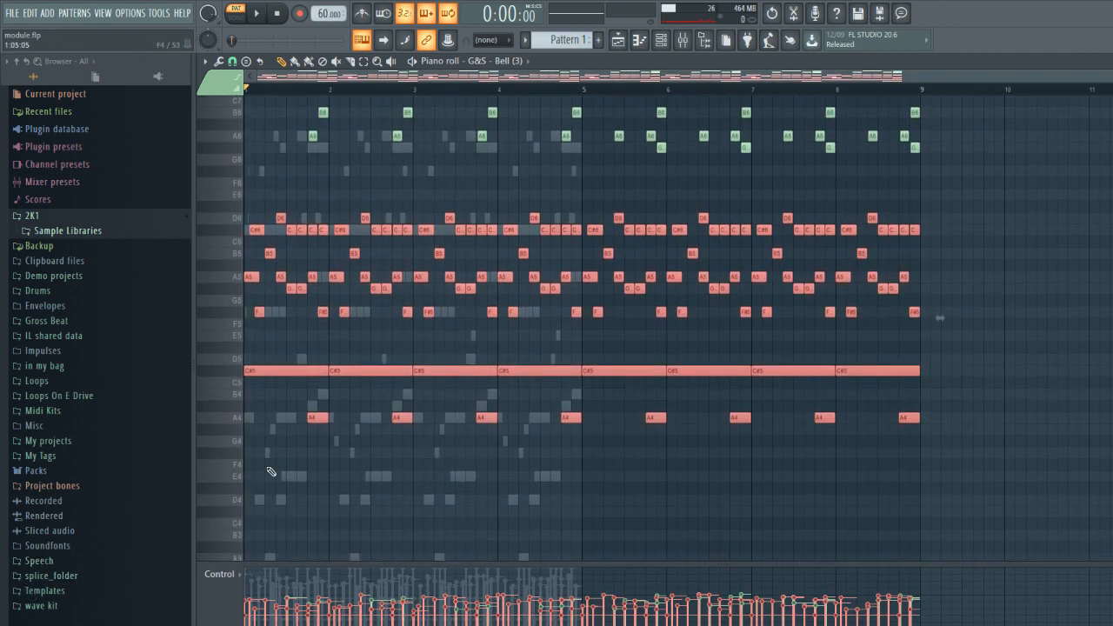
key(Delete)
- Play the isolated high notes, undo the deletion of the lower notes, and clear the note selection
key(space)
scroll(522, 334, up, 3)
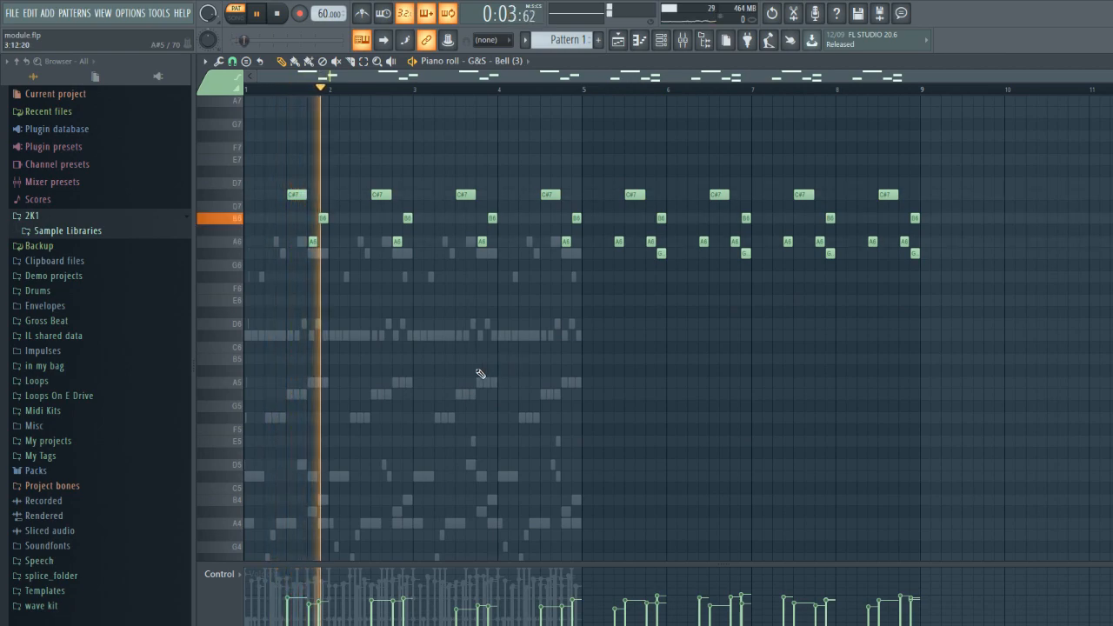
key(space)
key(ctrl+z)
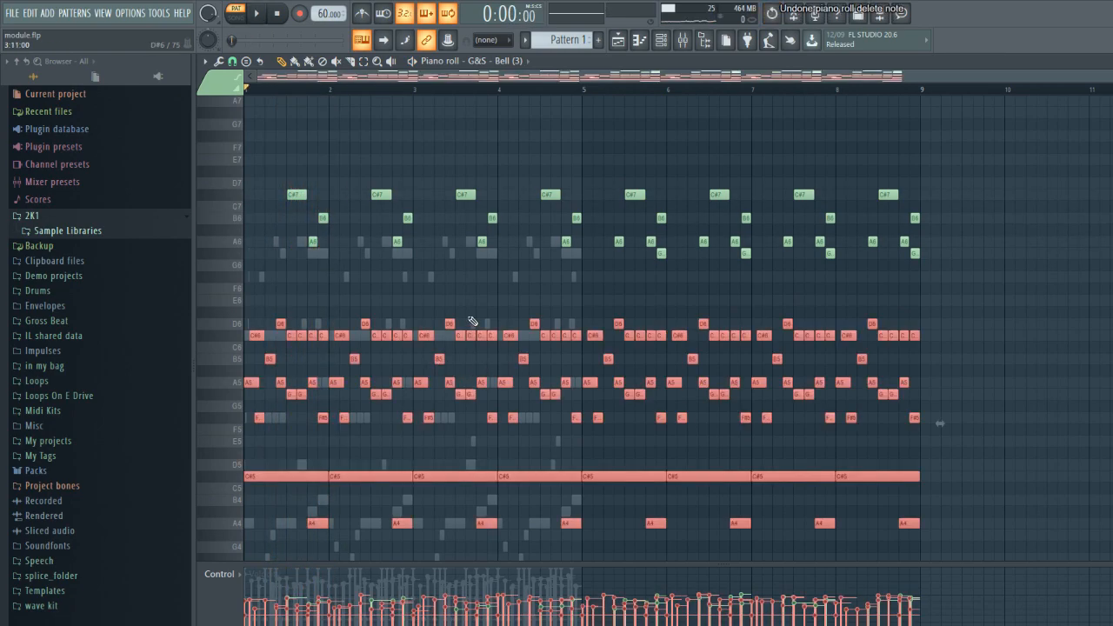
ctrl+click(373, 291)
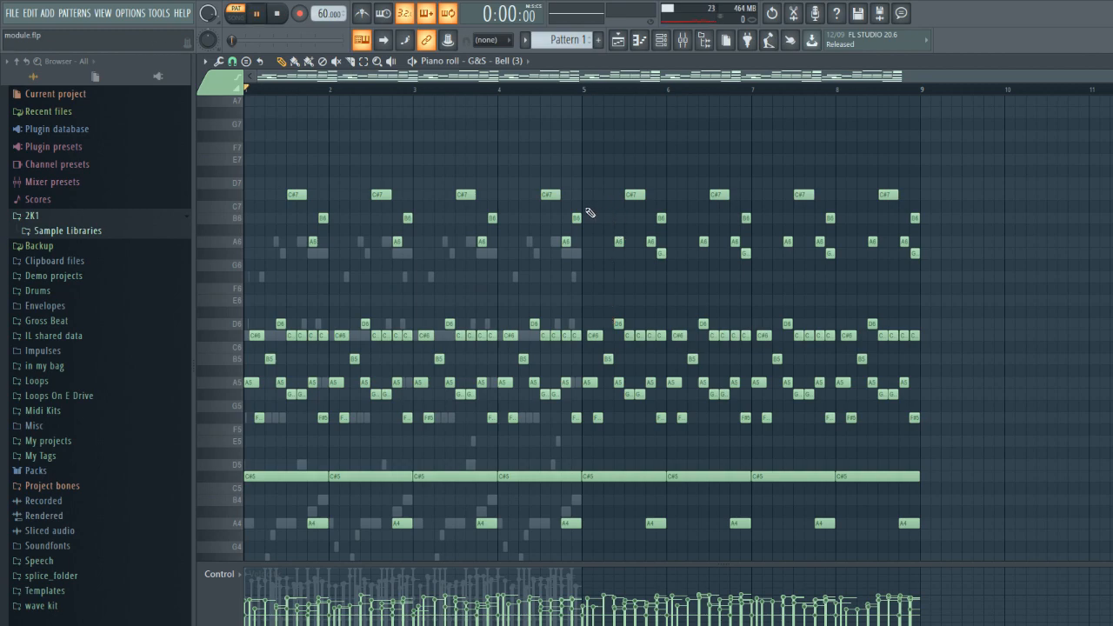
- Play the complete bell melody from the start and again from bar 5, where the second half begins
key(space)
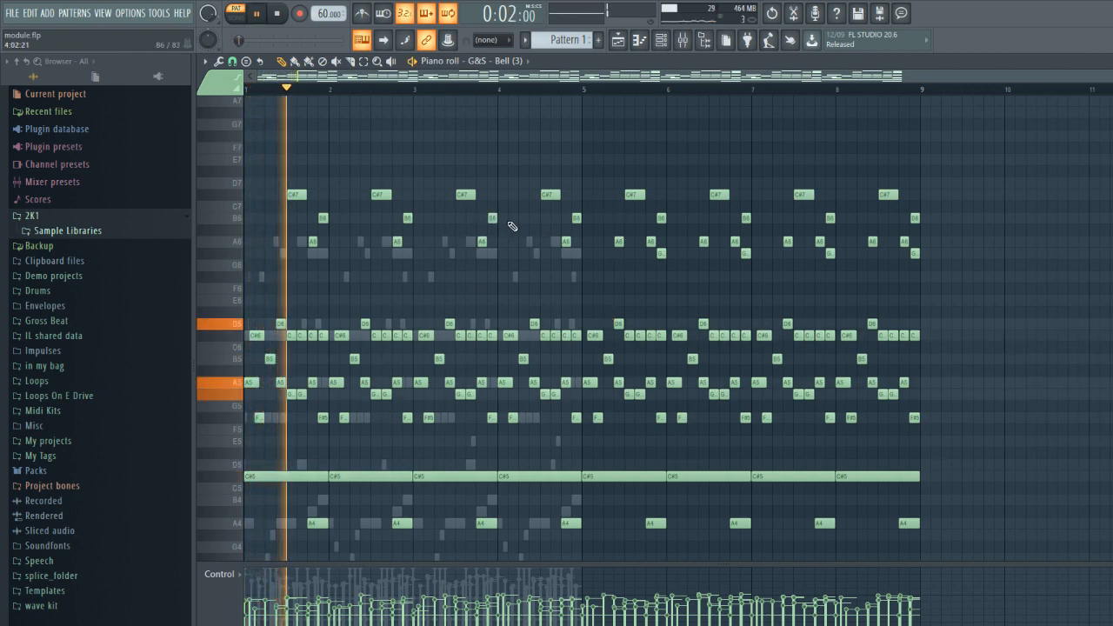
key(space)
click(584, 90)
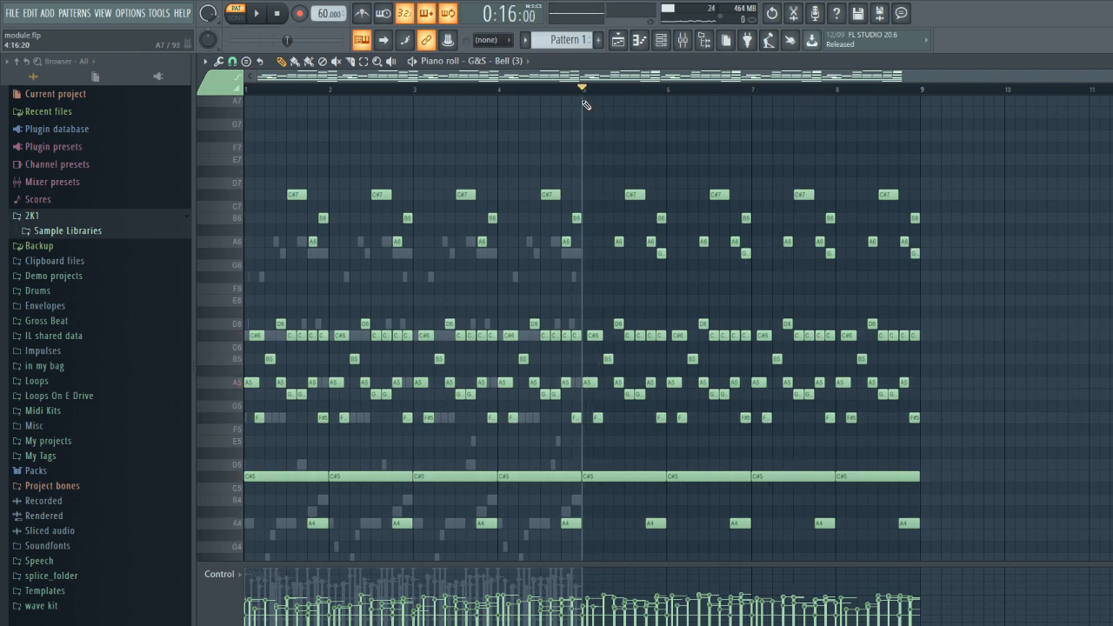
key(space)
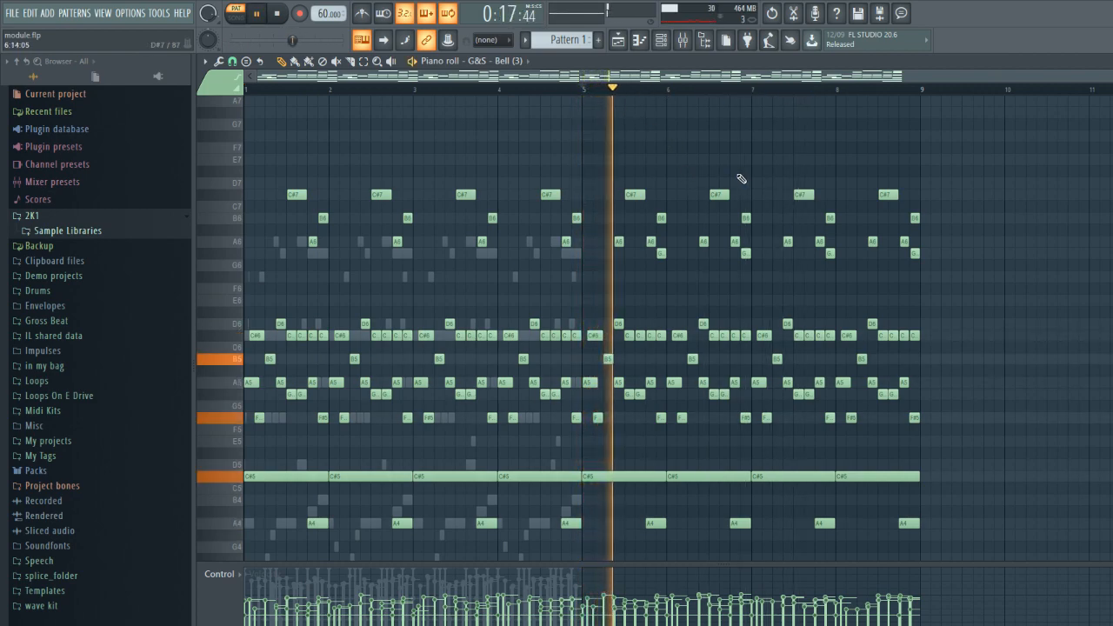
drag(602, 254, 639, 257)
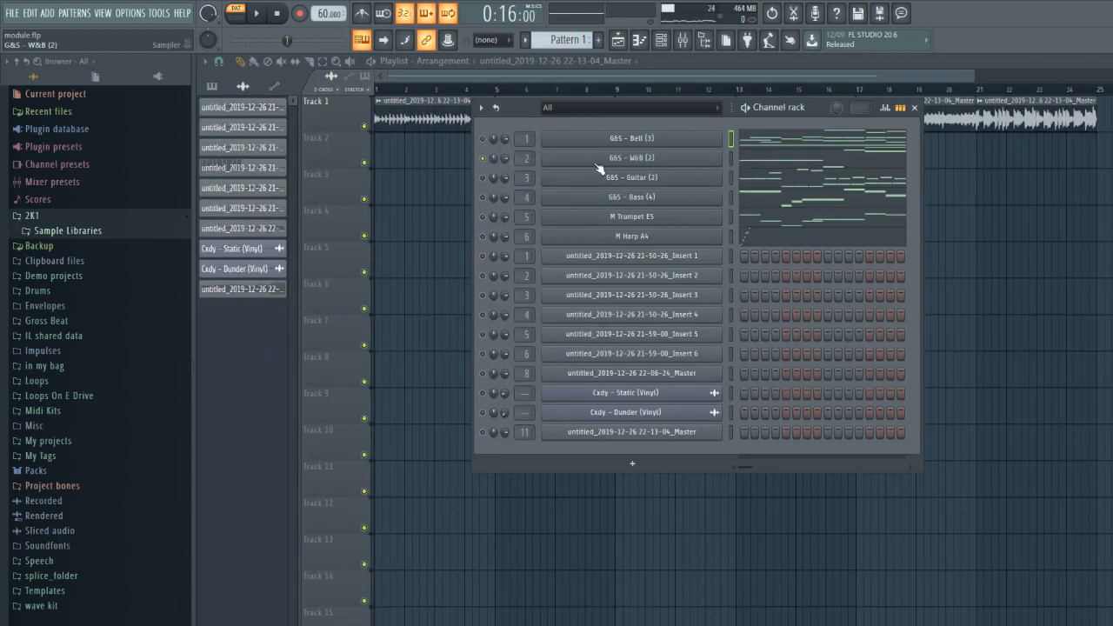
- Open the W&B channel's notes, play them from the start and again from bar 2, and close the piano roll
click(769, 168)
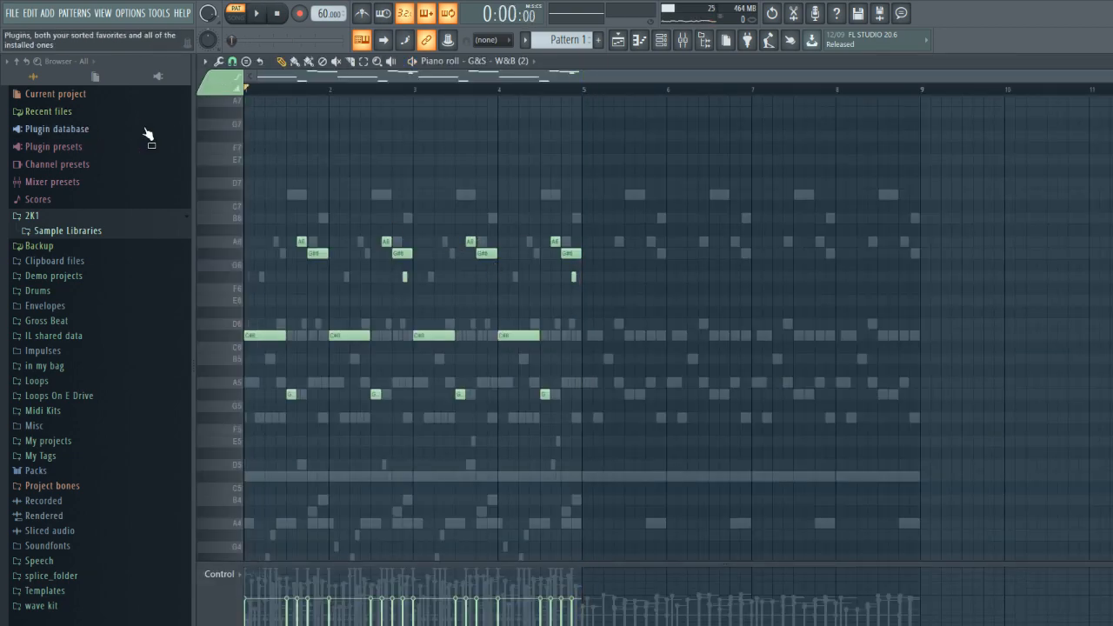
key(space)
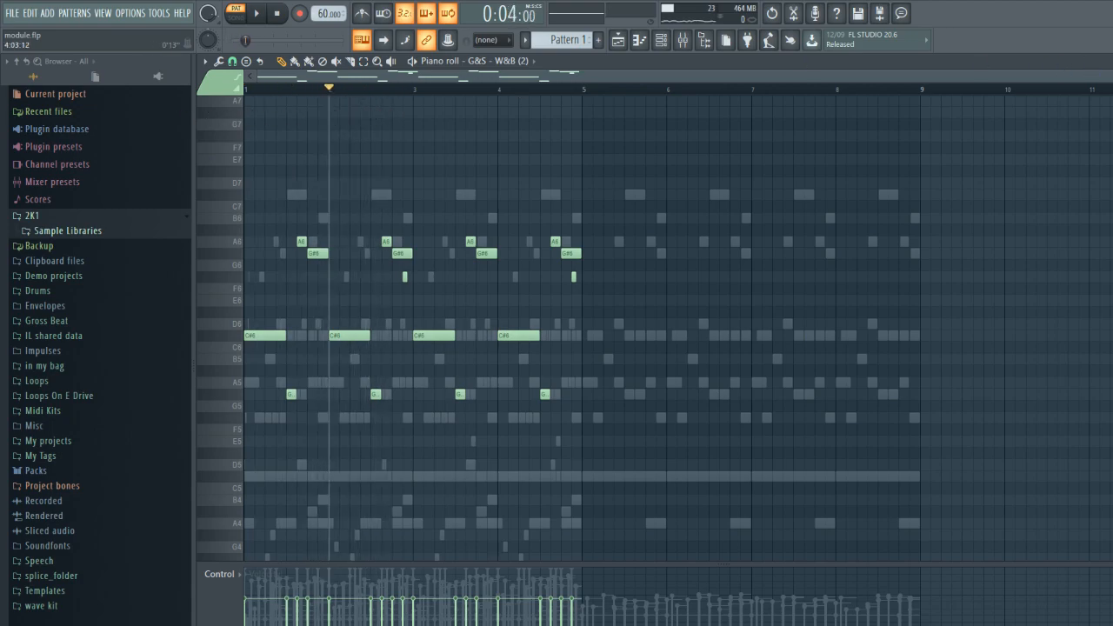
drag(1110, 78, 508, 84)
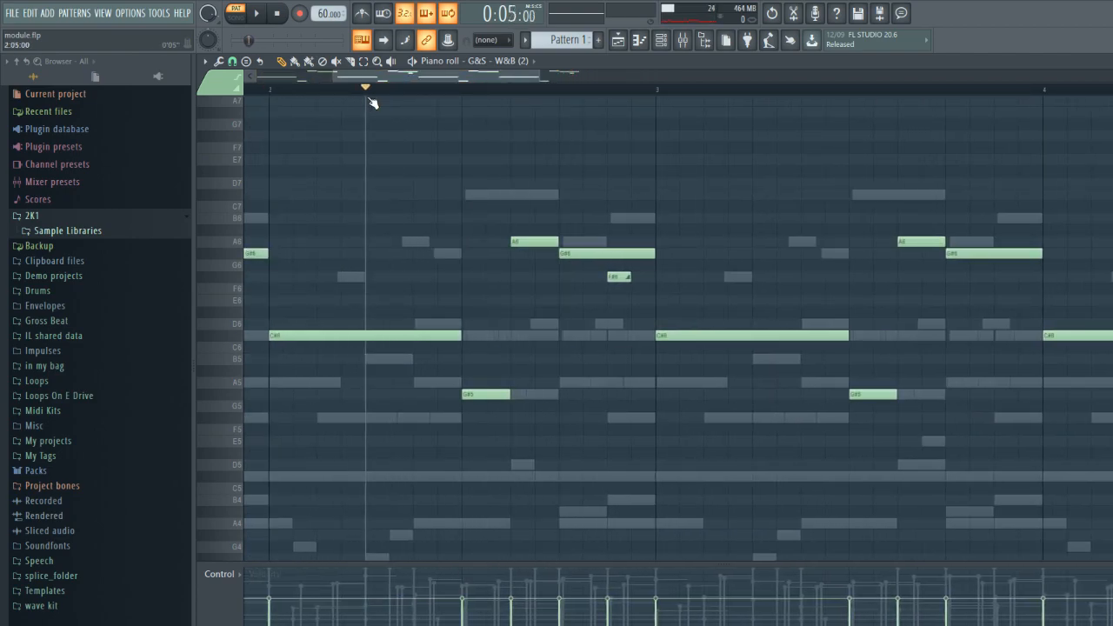
key(space)
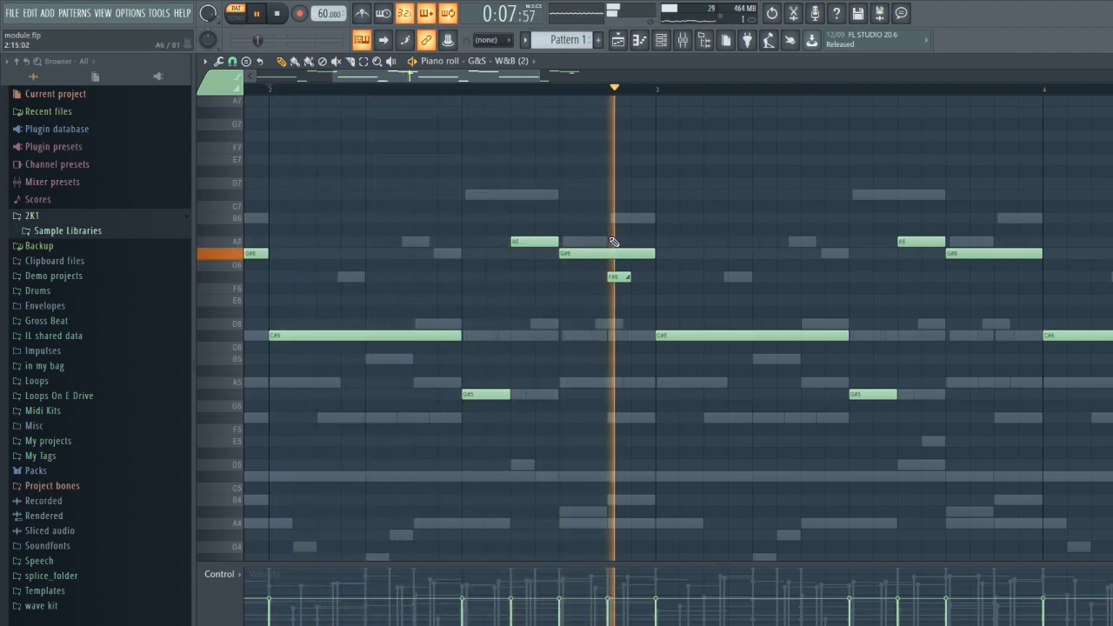
drag(455, 82, 516, 79)
key(space)
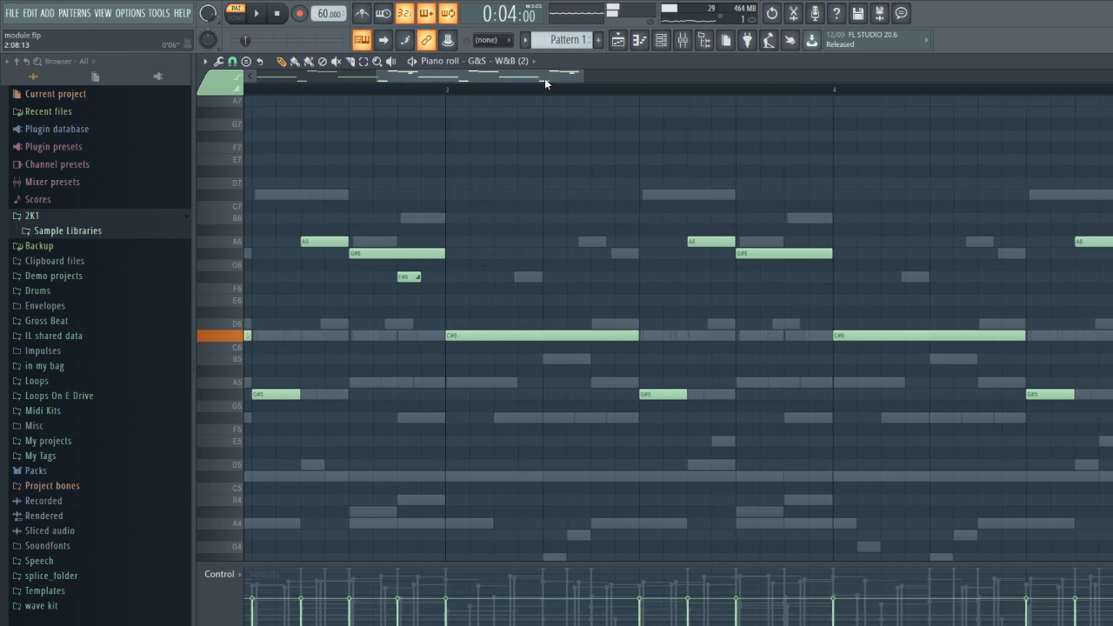
drag(583, 73, 850, 108)
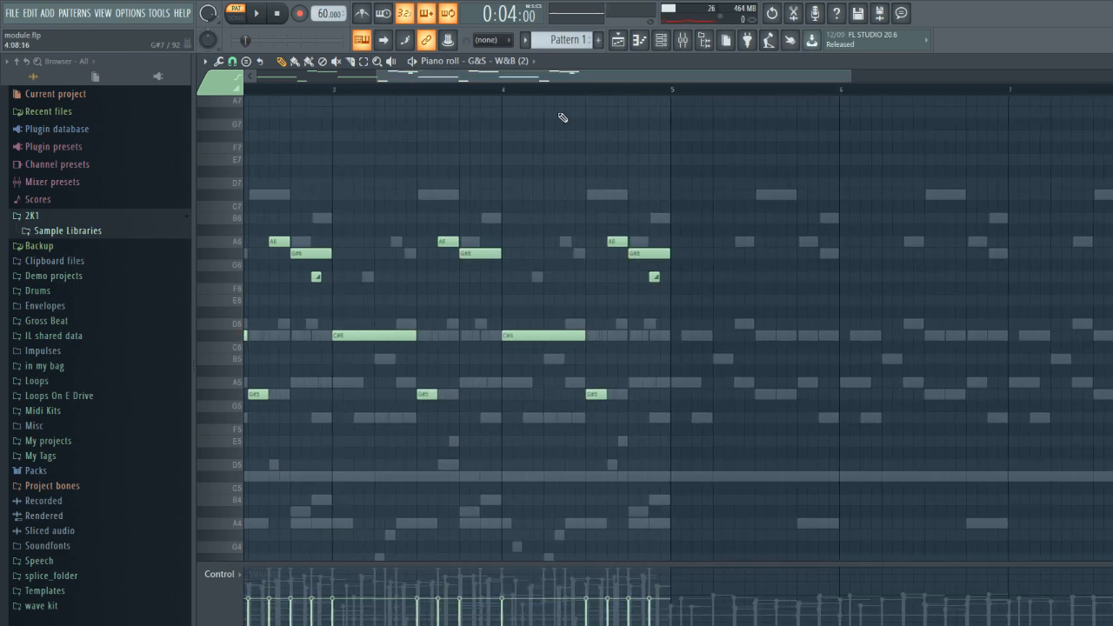
drag(370, 74, 252, 76)
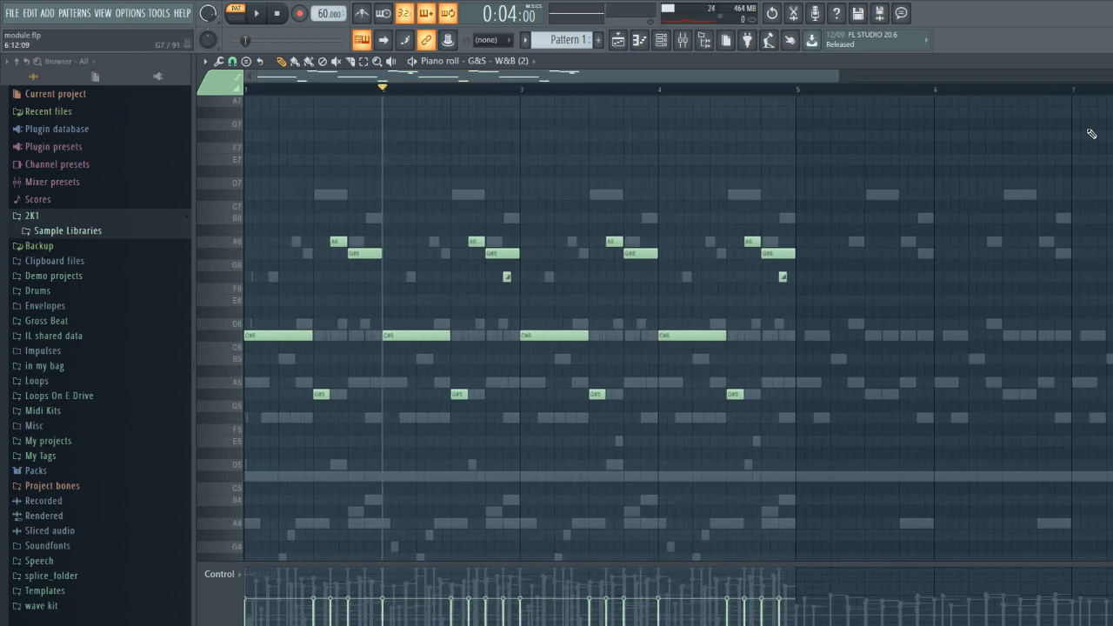
key(Escape)
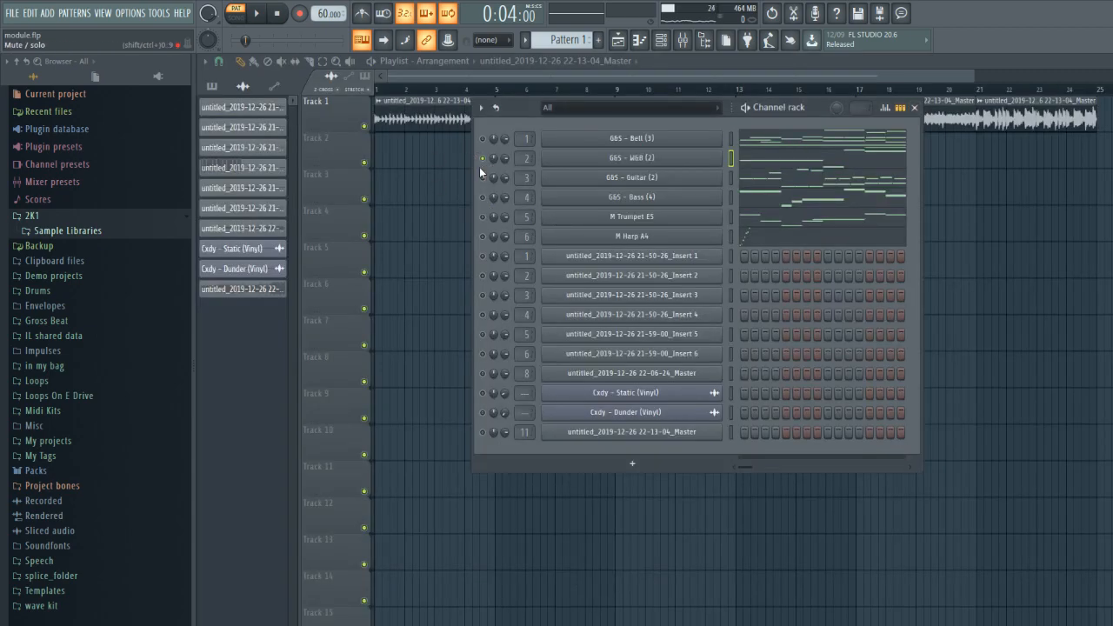
- Solo the Guitar channel, open its notes, play the four-bar part, and close the piano roll
right_click(484, 178)
click(510, 187)
click(795, 178)
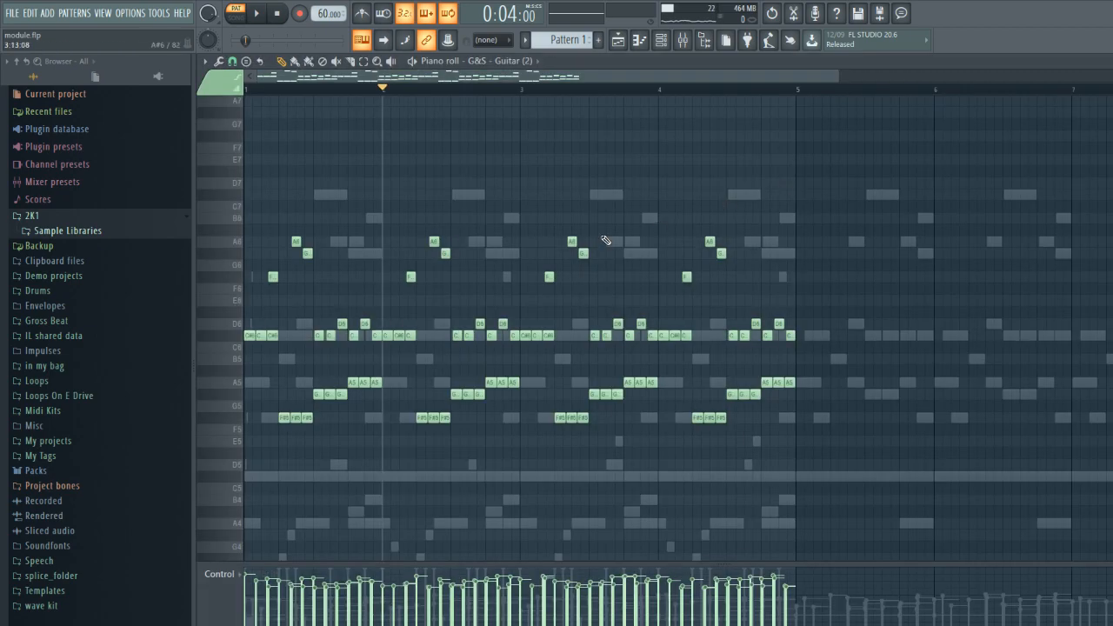
scroll(580, 265, down, 5)
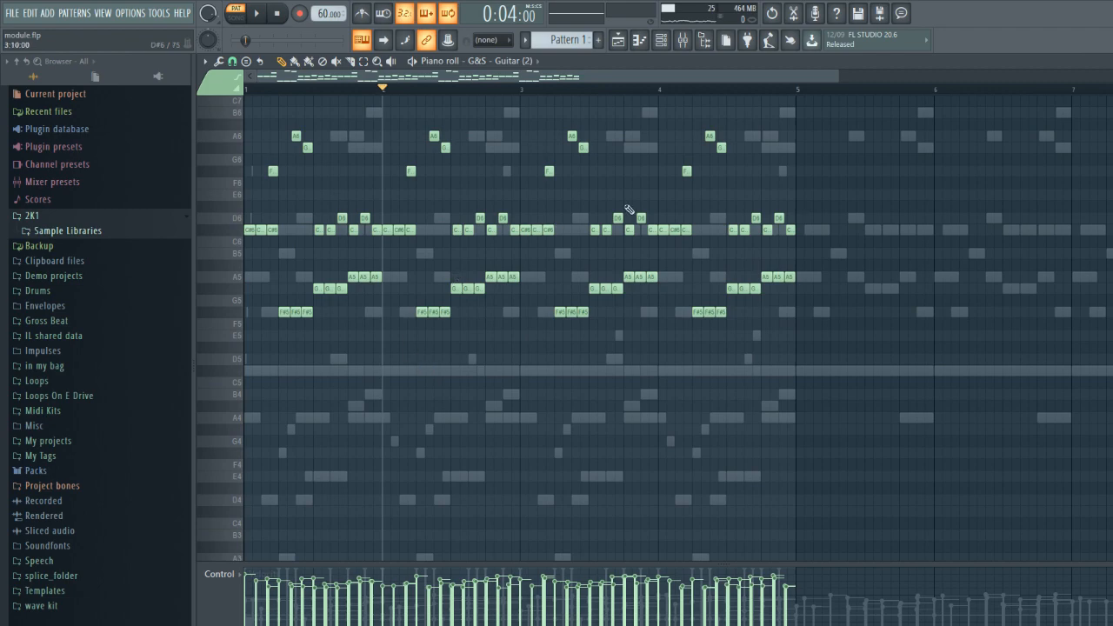
drag(837, 74, 712, 184)
key(space)
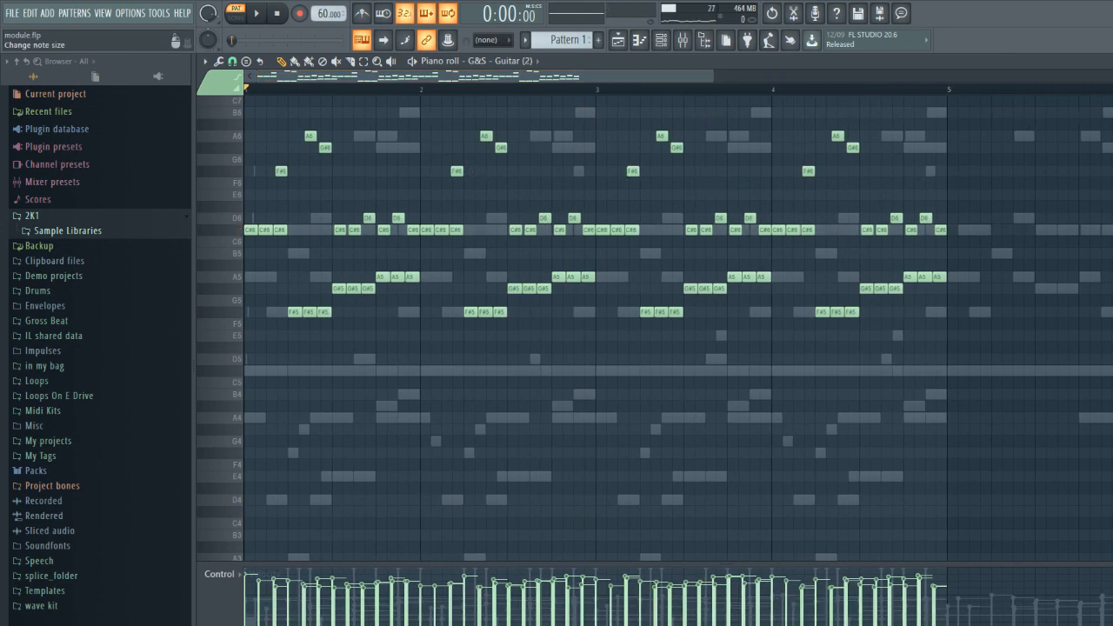
key(Escape)
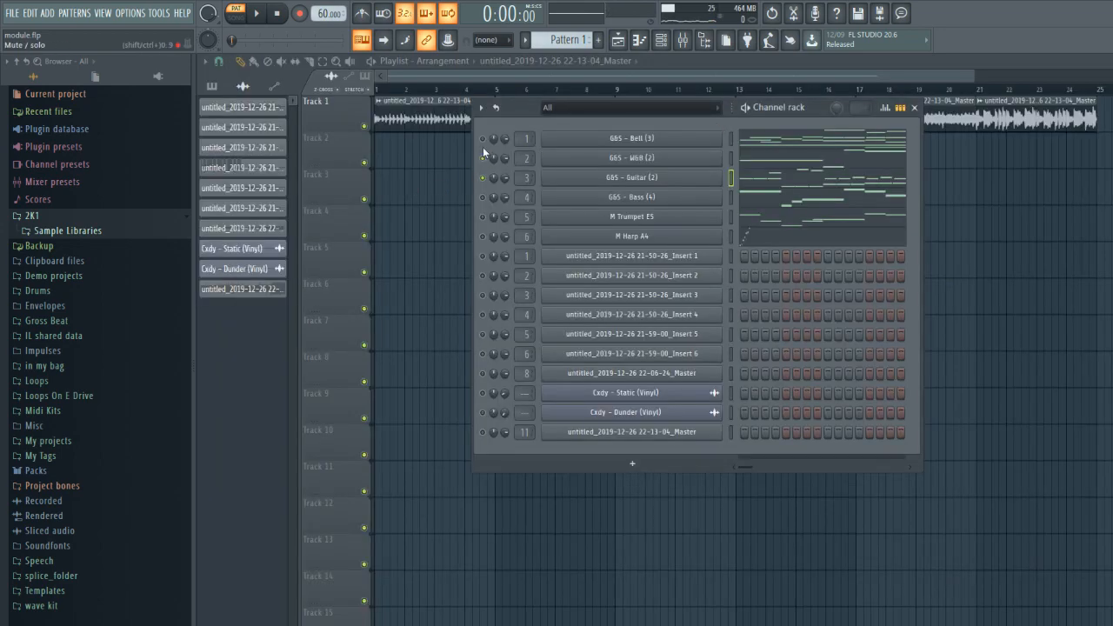
- Reopen the guitar's notes, play them layered with the Bell and W&B channels, and close the piano roll
click(760, 185)
key(space)
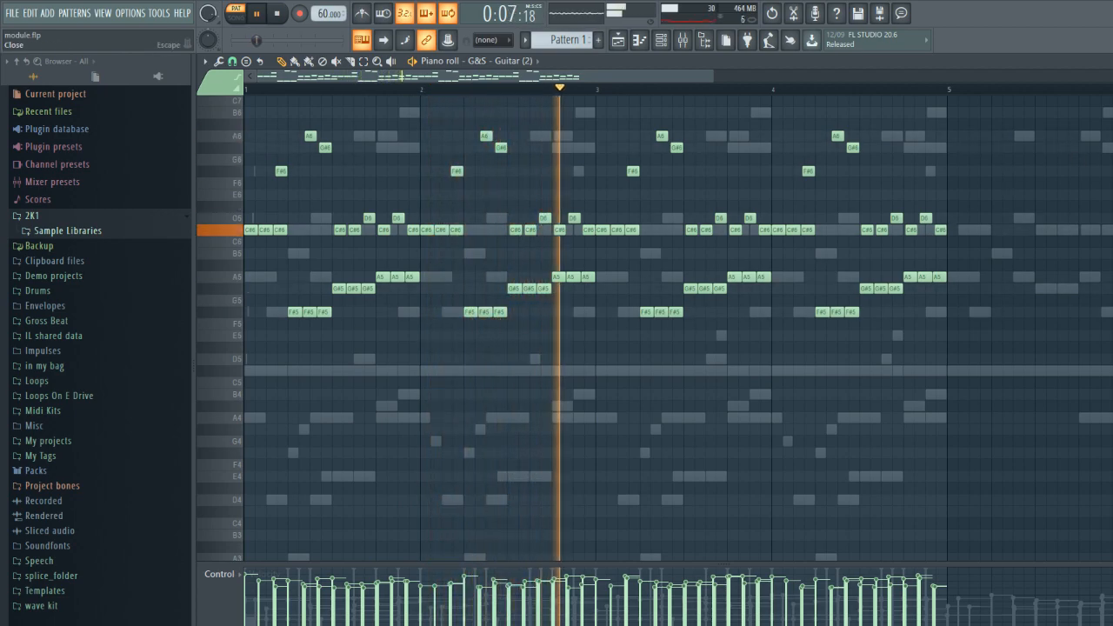
key(Escape)
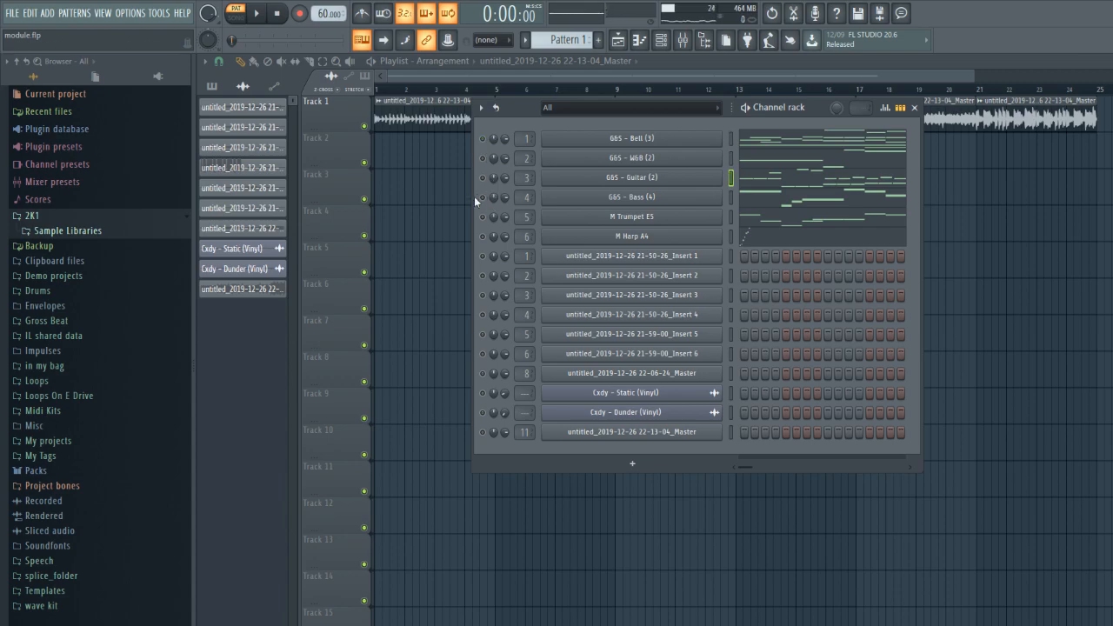
- Open the Bass channel's notes, play the bassline on its own from the start, and close the piano roll
click(775, 199)
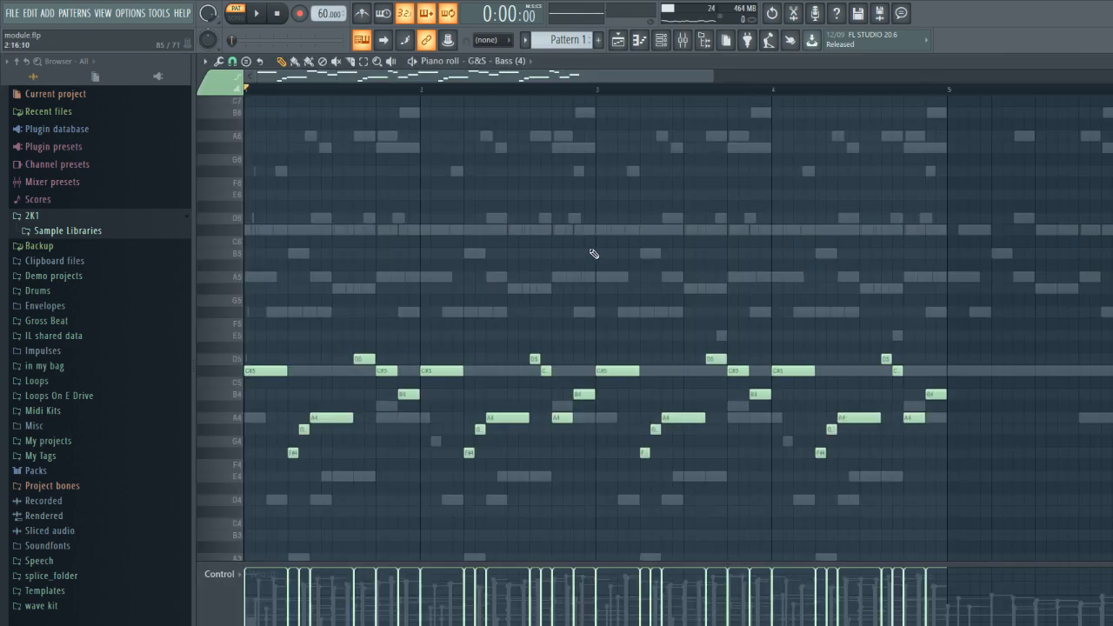
scroll(594, 253, down, 1)
drag(707, 77, 504, 77)
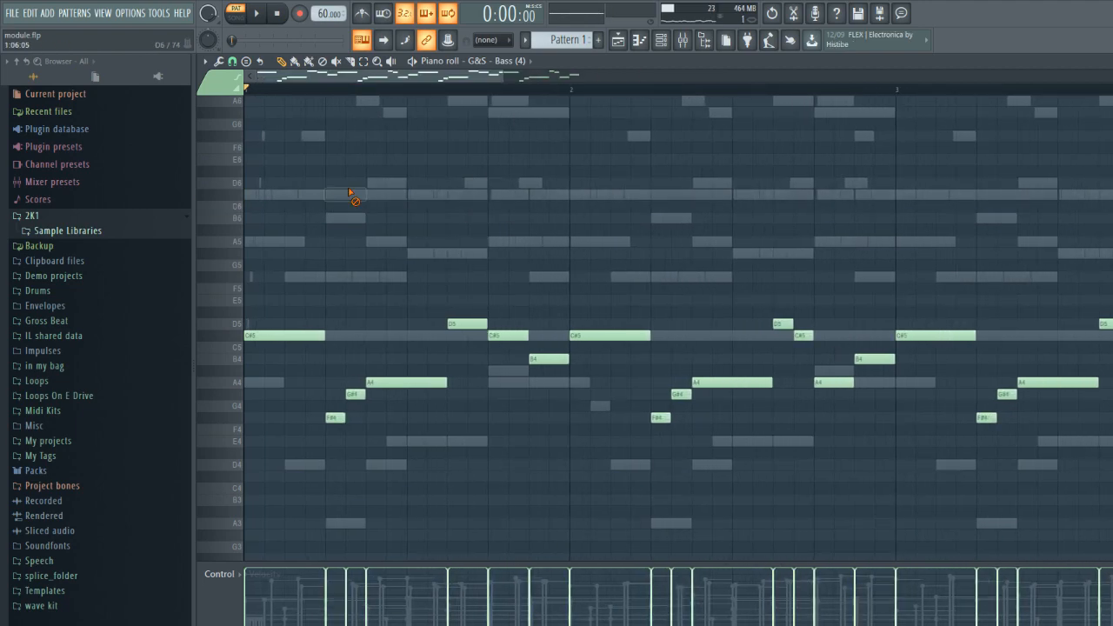
scroll(380, 298, down, 3)
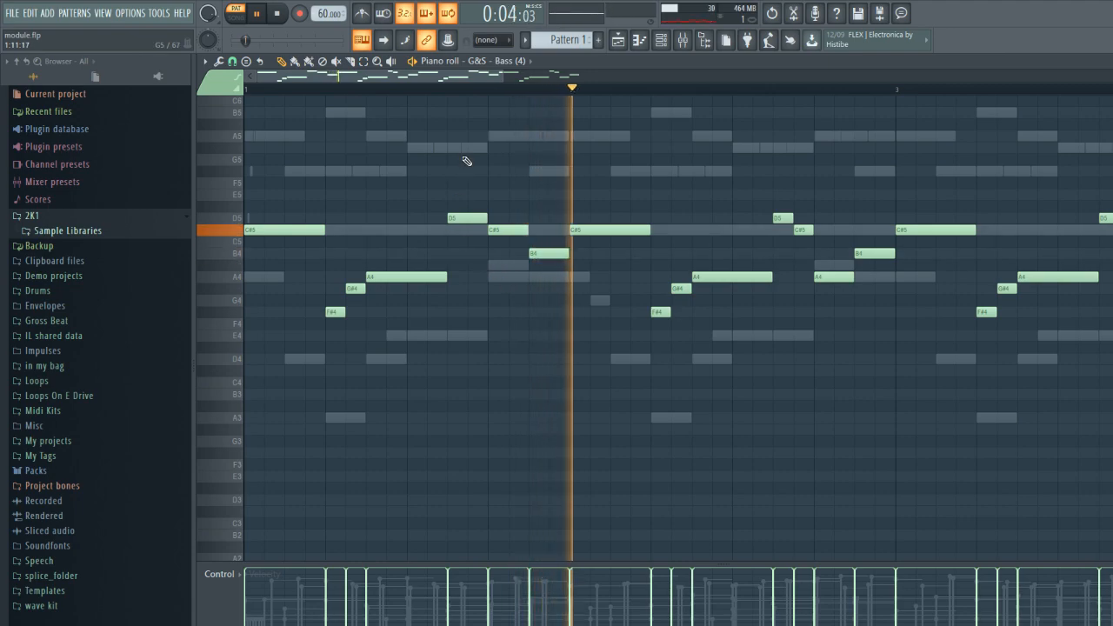
drag(503, 77, 844, 142)
key(space)
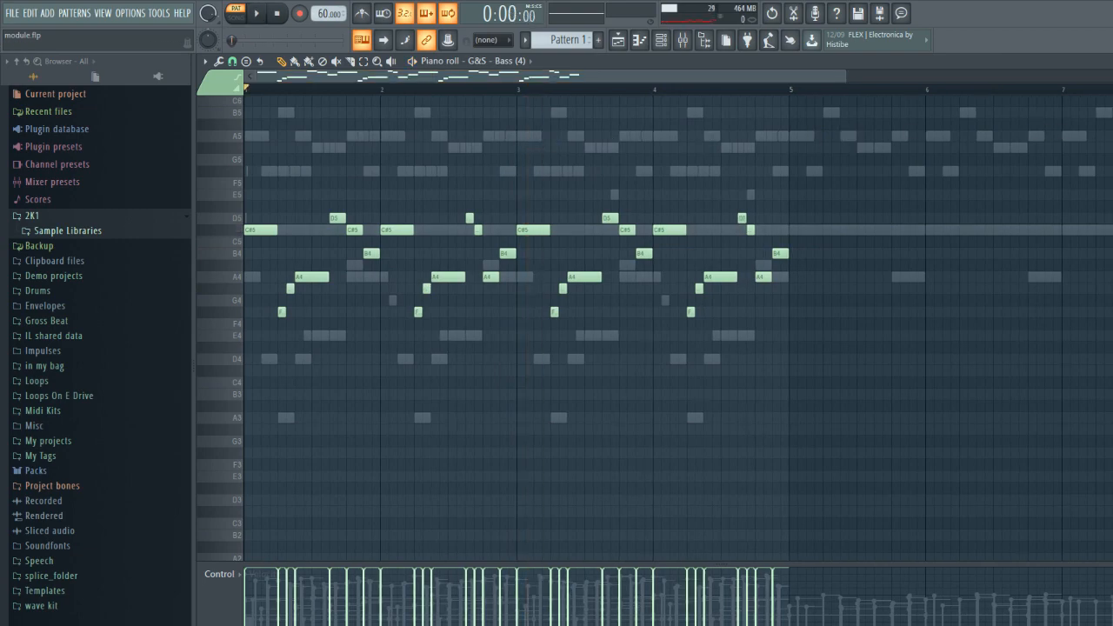
key(Escape)
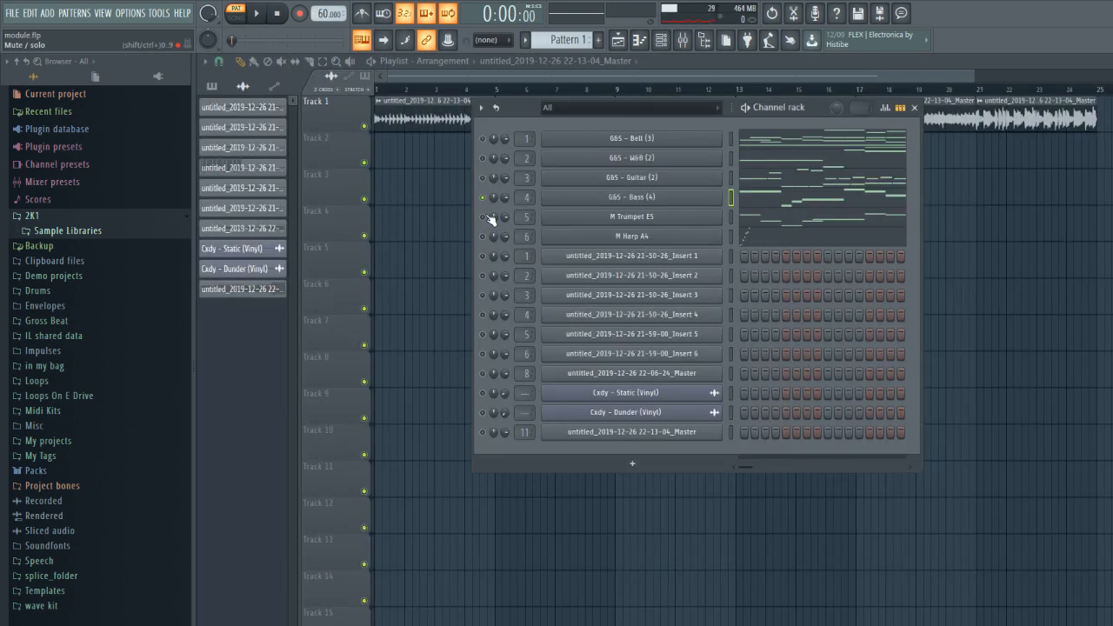
key(Escape)
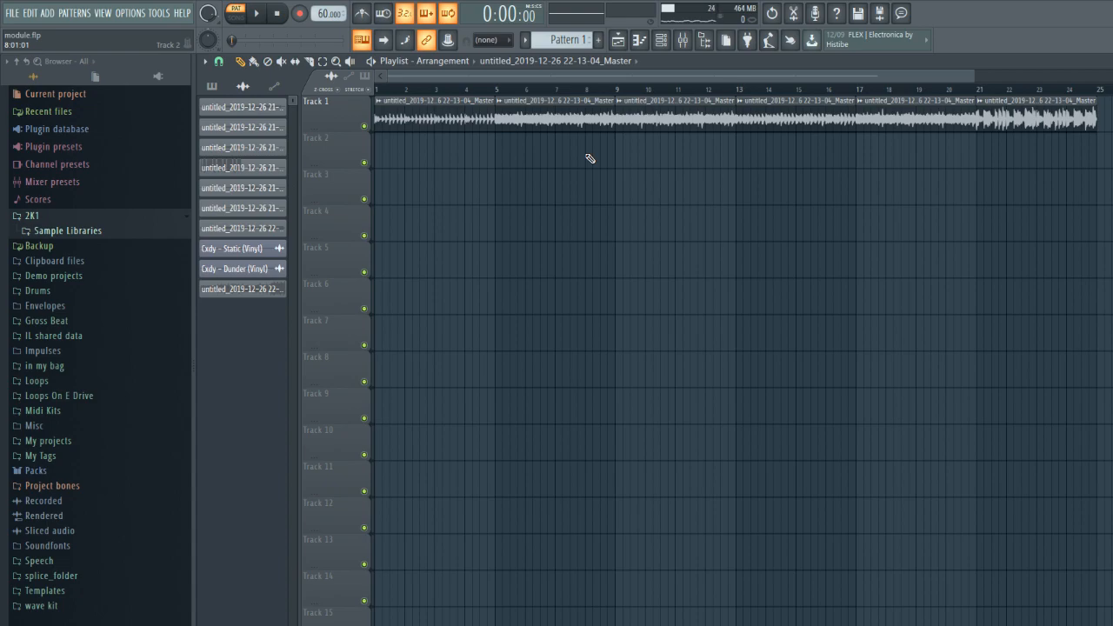
- Solo the M Trumpet E5 channel in the channel rack, open its notes, and play the trumpet part
click(661, 40)
right_click(482, 220)
click(502, 226)
key(space)
click(768, 226)
key(space)
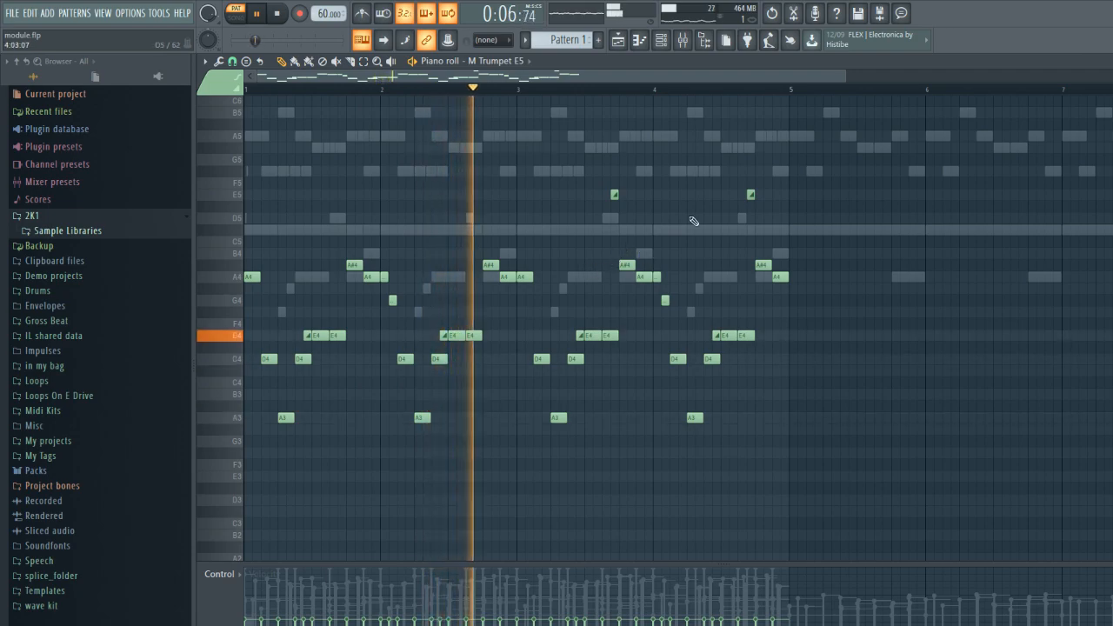
- Replay the trumpet's opening notes from bar 1, play on through the four bars, and stop playback
drag(843, 81, 444, 177)
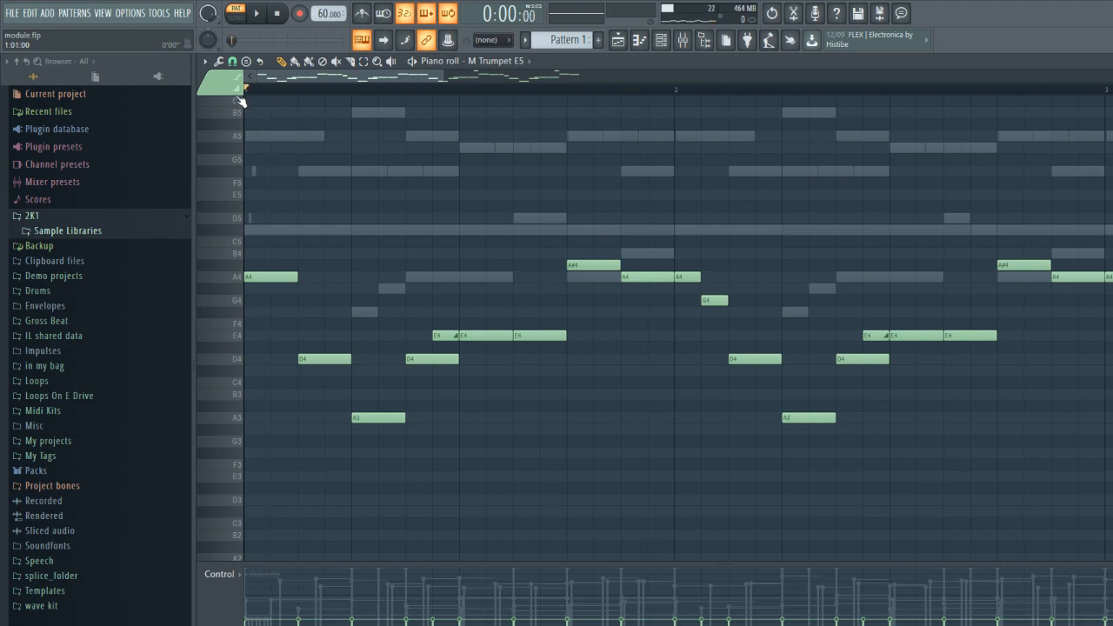
key(space)
key(space)
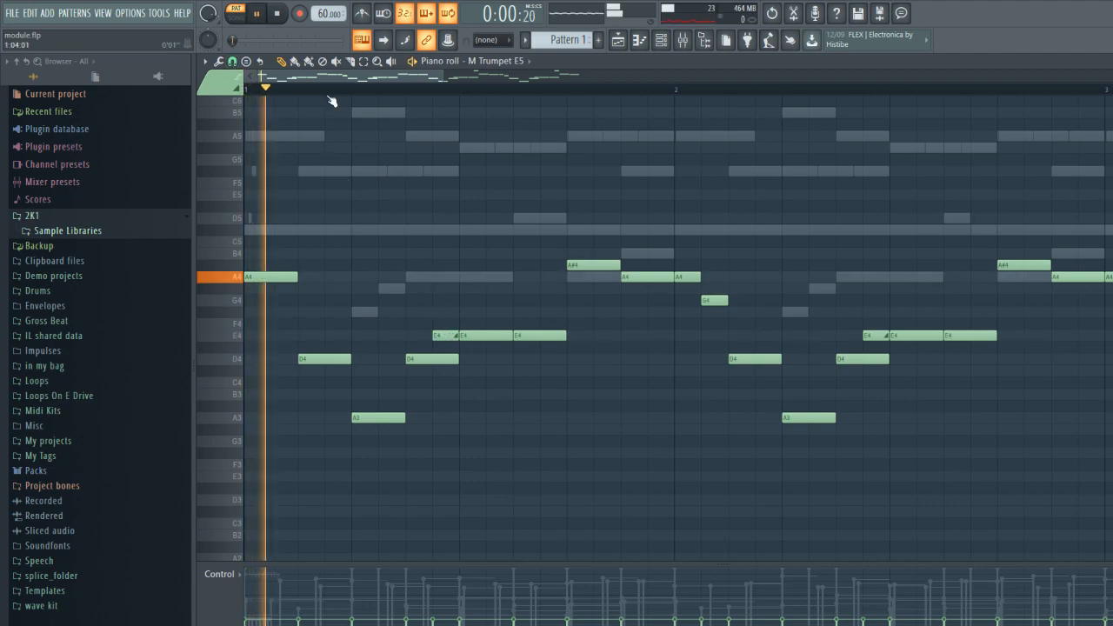
key(space)
key(space)
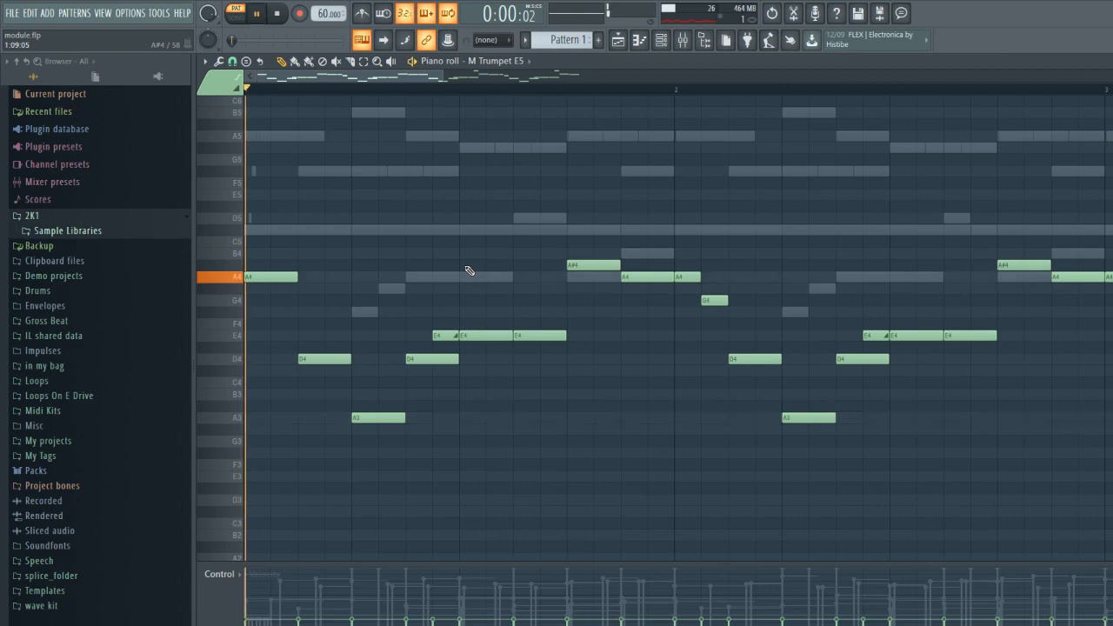
drag(442, 75, 966, 187)
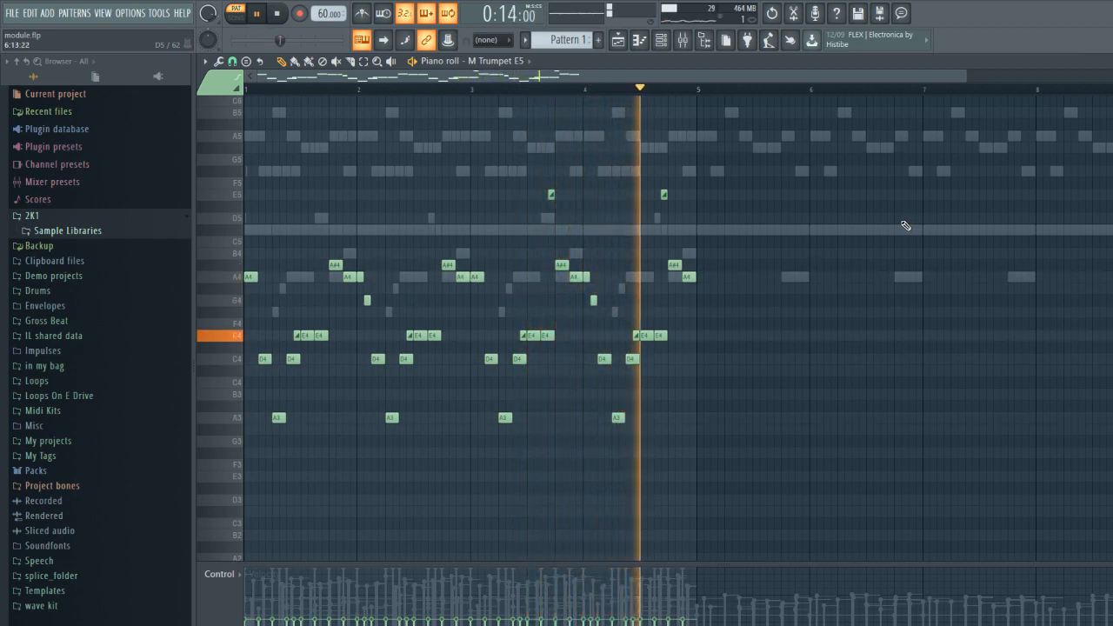
key(space)
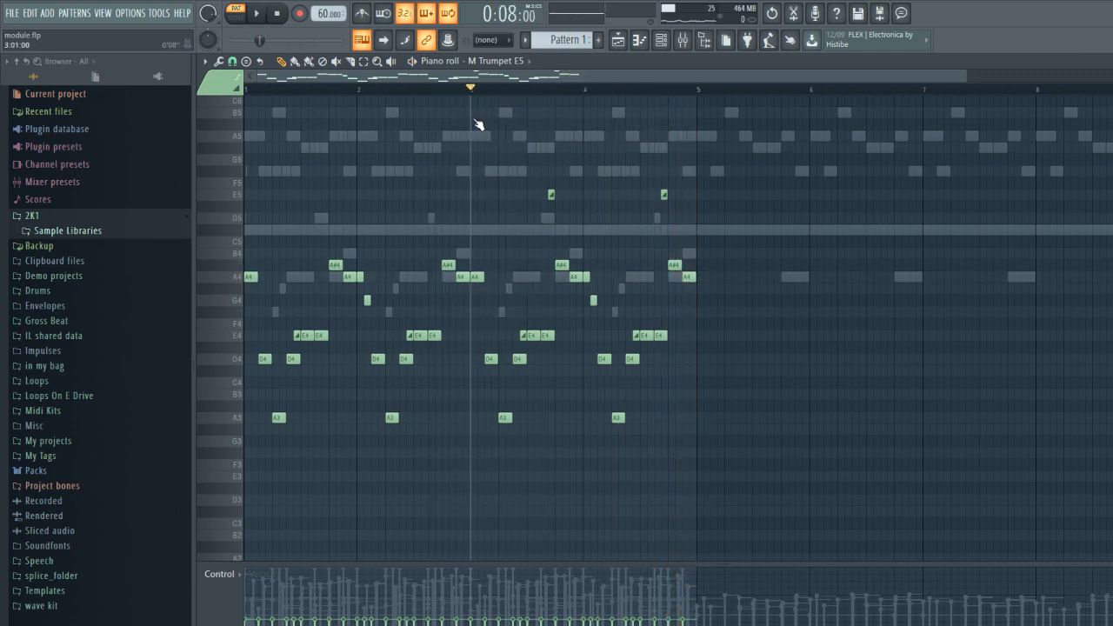
- Select bars 3 and 4 on the trumpet's timeline and repeatedly play the passage around the first slide to E5
drag(475, 94, 704, 120)
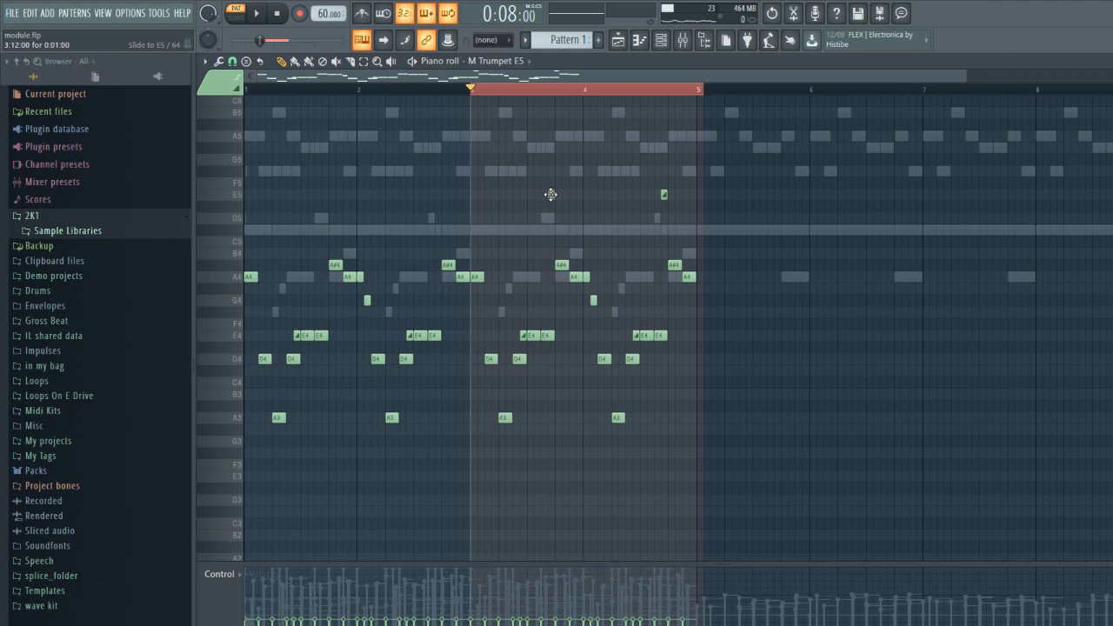
drag(966, 75, 680, 99)
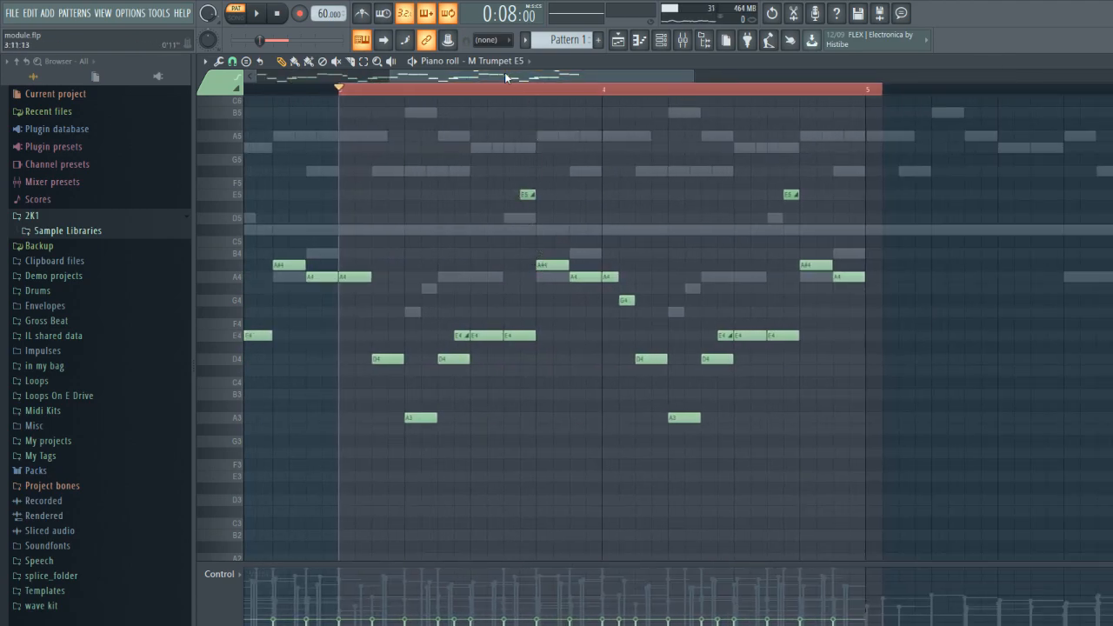
key(space)
key(space)
key(space)
key(space)
key(space)
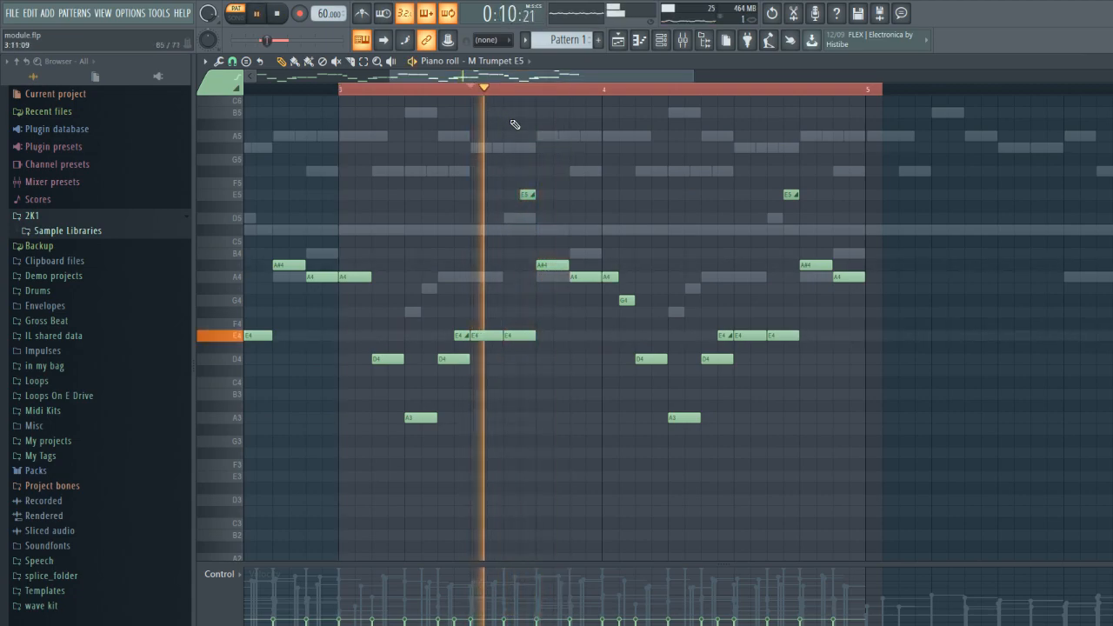
- Reset playback to the start of the selected bars, replay the trumpet passage, and close the piano roll
key(space)
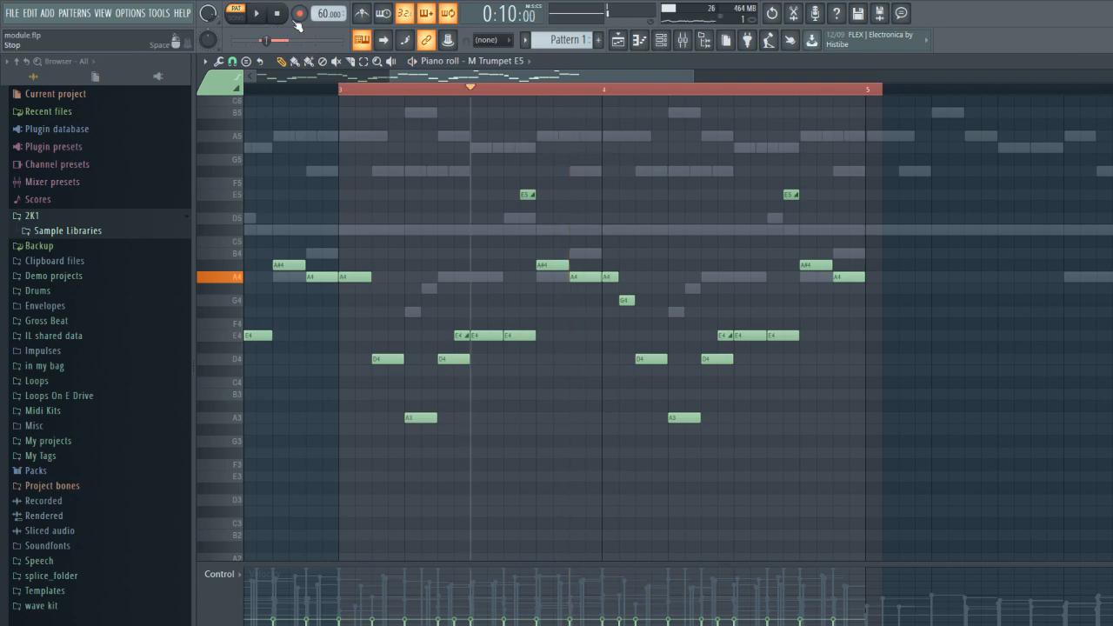
click(279, 14)
key(space)
key(space)
key(F7)
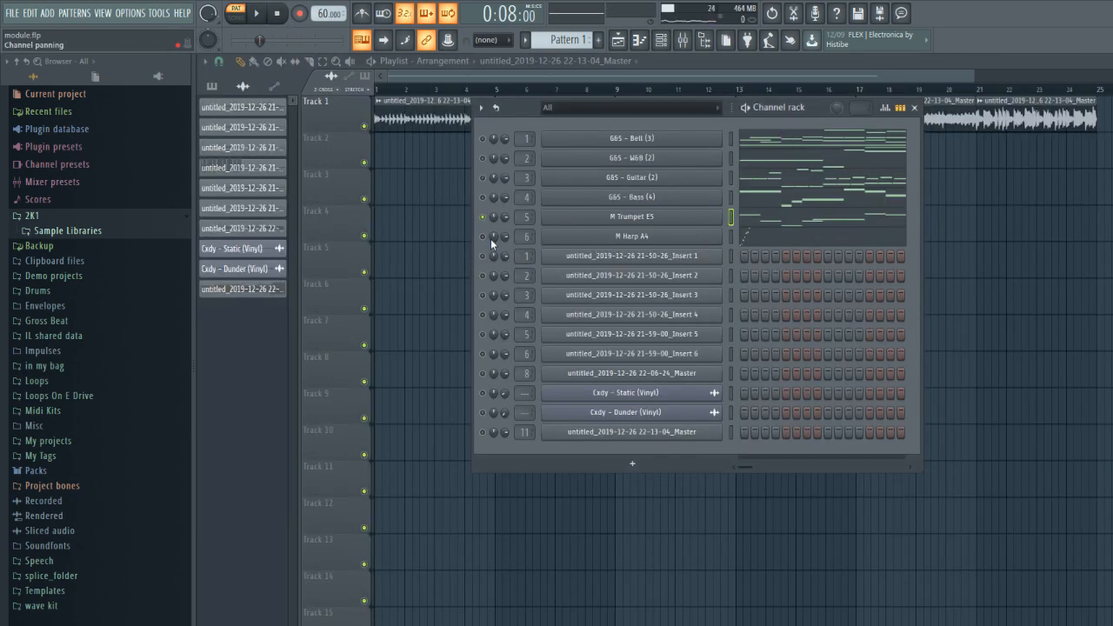
- Open the M Harp A4 channel's notes in the piano roll and play the harp part
click(818, 241)
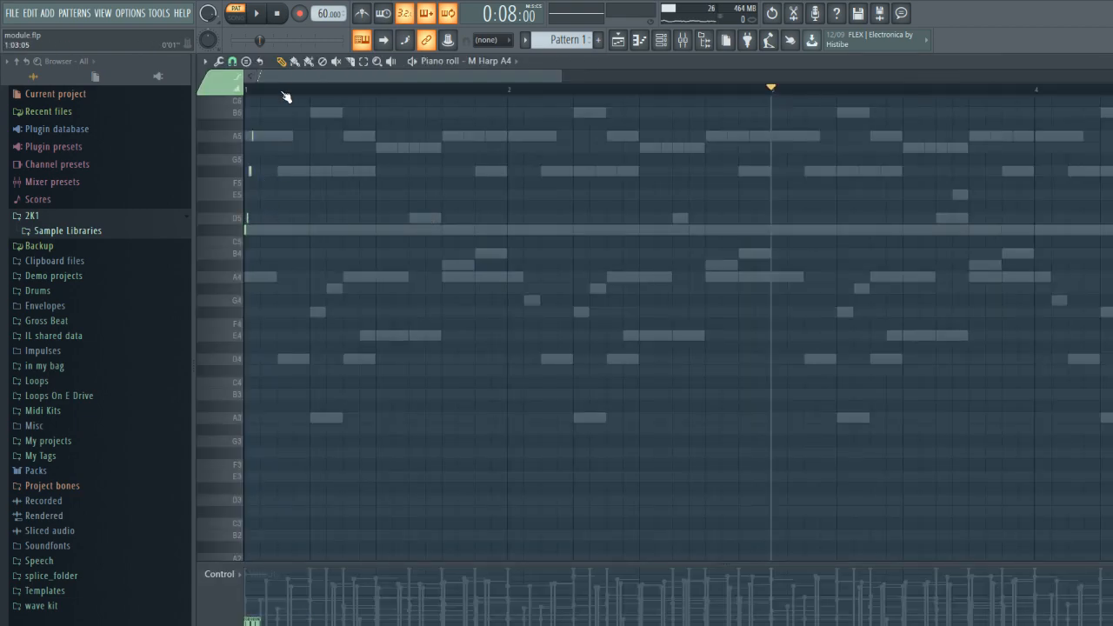
scroll(617, 217, up, 5)
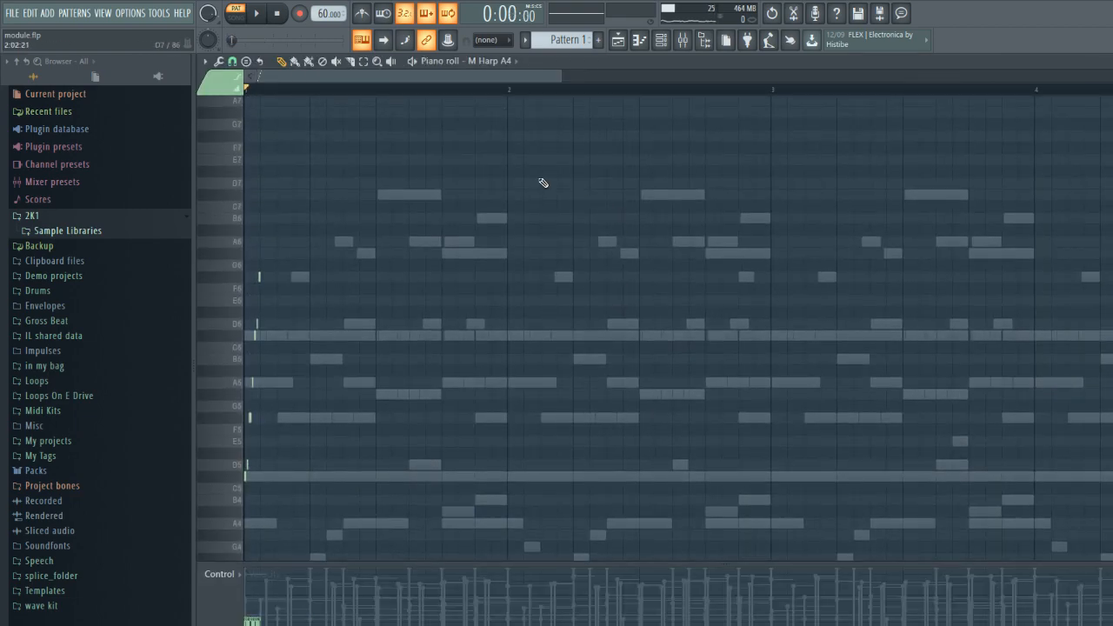
drag(563, 80, 646, 154)
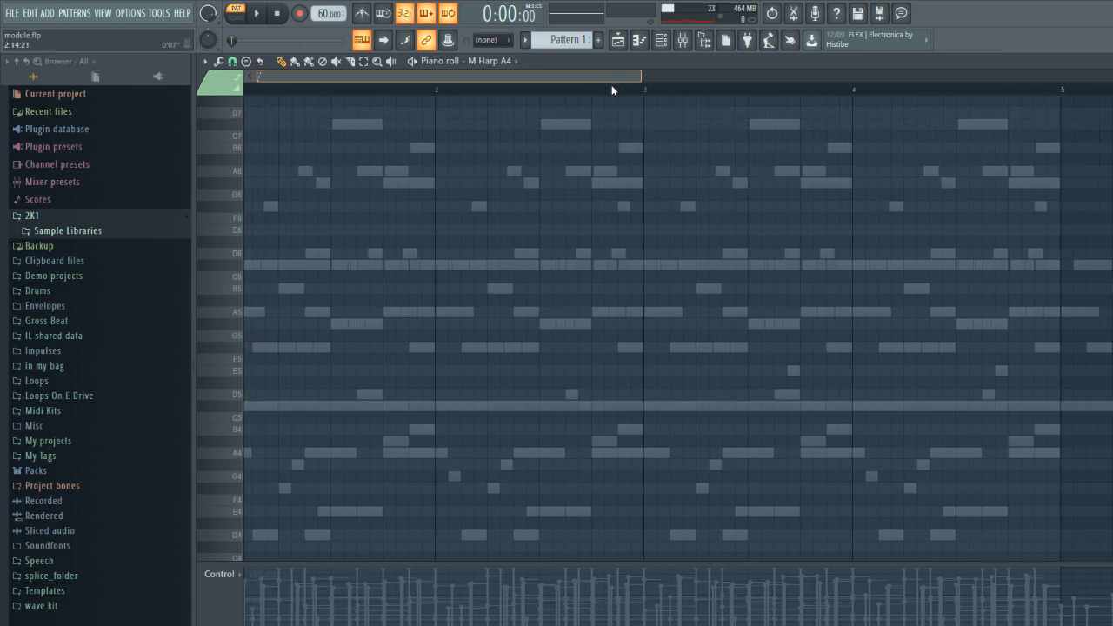
drag(646, 71, 505, 74)
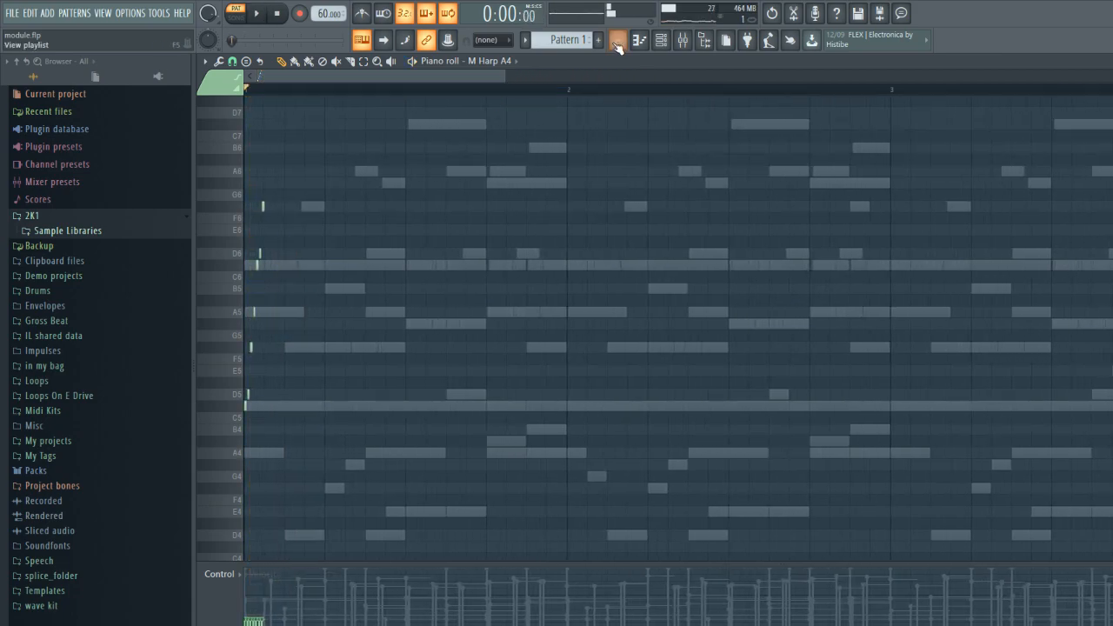
click(661, 41)
key(space)
key(space)
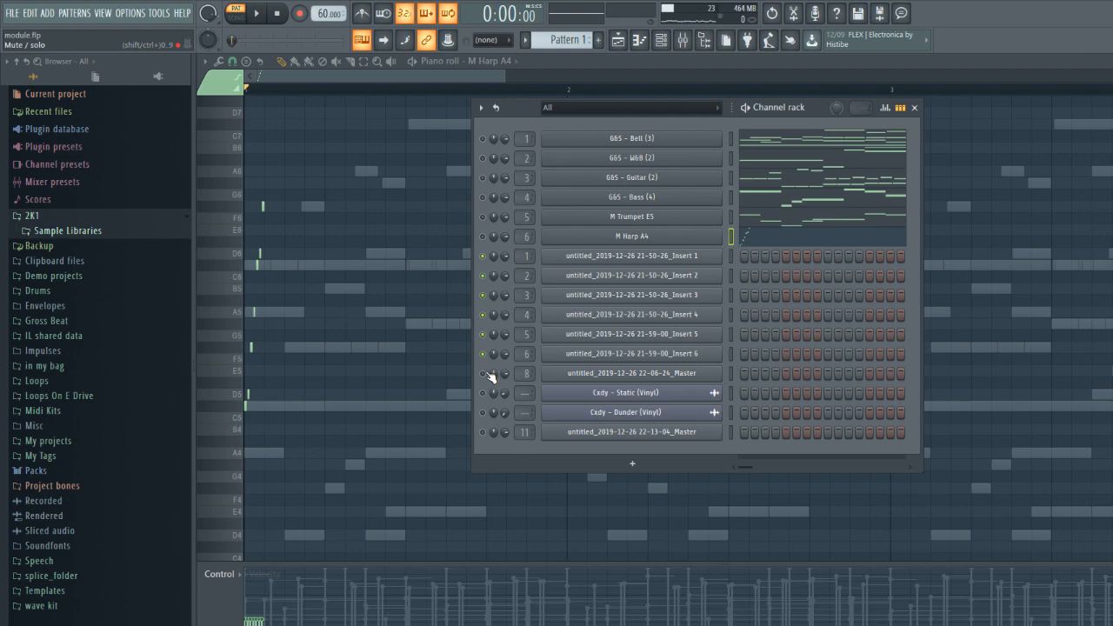
- Unmute the rendered 22-06-24_Master channel, close the channel rack, and show the playlist in song mode
click(605, 261)
drag(449, 197, 570, 159)
click(753, 159)
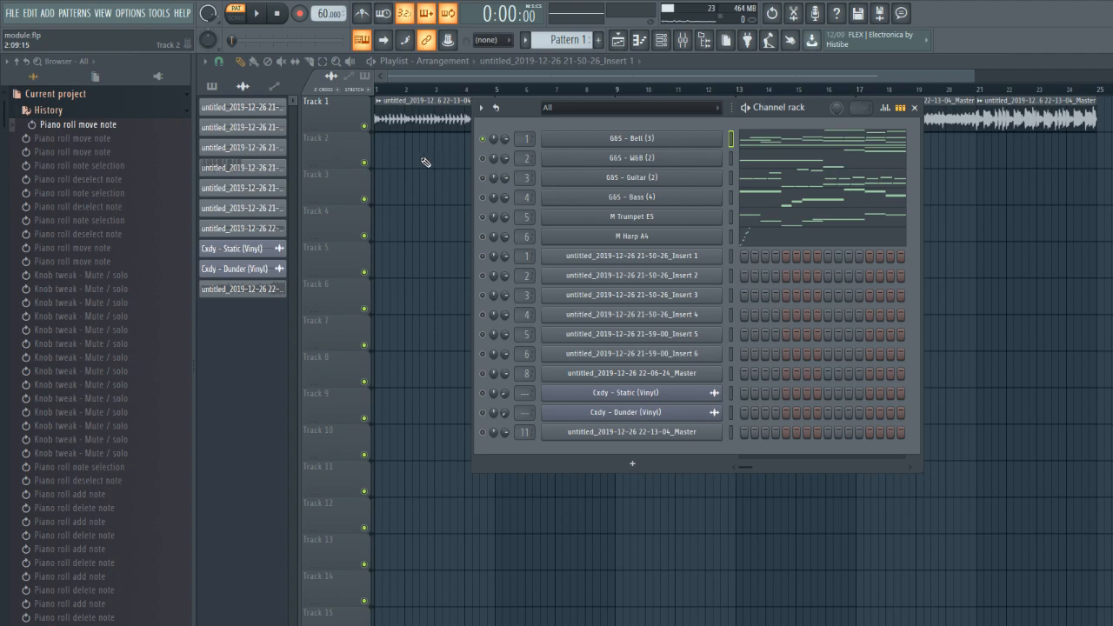
click(422, 158)
right_click(367, 129)
drag(425, 88, 309, 113)
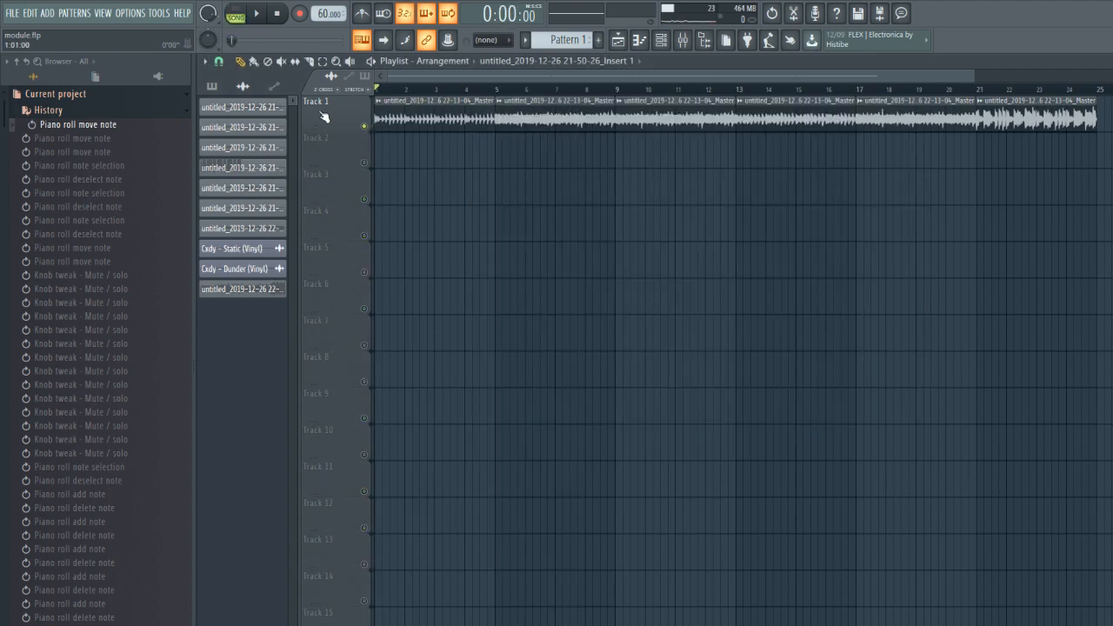
- Unmute the rendered 22-13-04_Master channel in the channel rack and briefly play the arrangement from bar 1
click(682, 40)
key(F9)
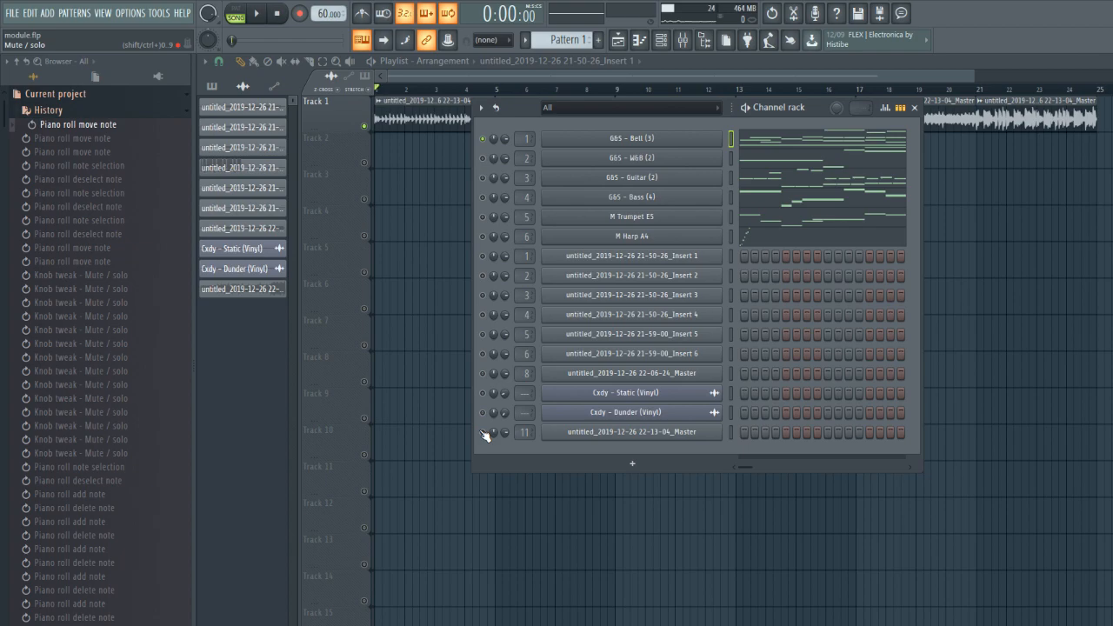
click(483, 434)
right_click(453, 386)
key(space)
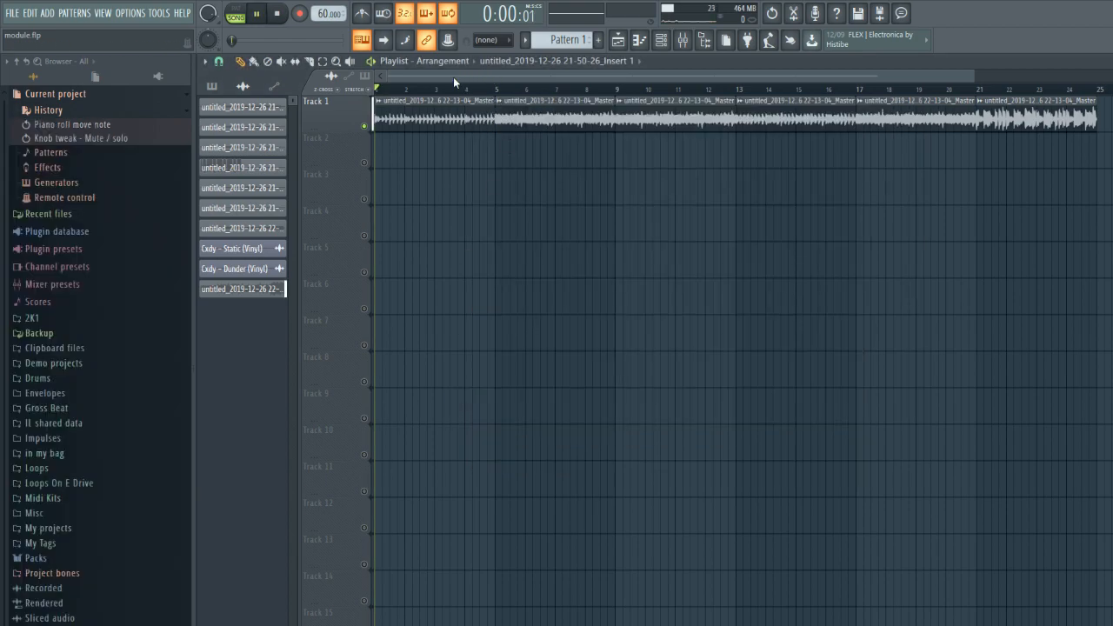
key(space)
- Narrow the playlist's time selection to bars 5 to 8 and play that section of the rendered audio
drag(497, 92, 333, 112)
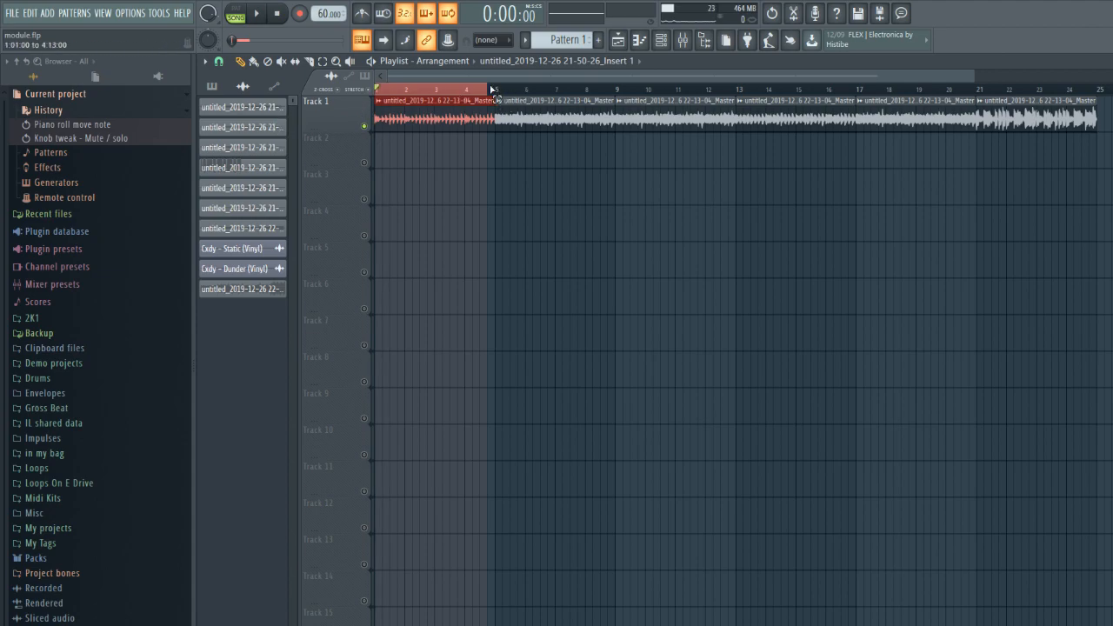
drag(493, 90, 618, 93)
drag(377, 91, 497, 99)
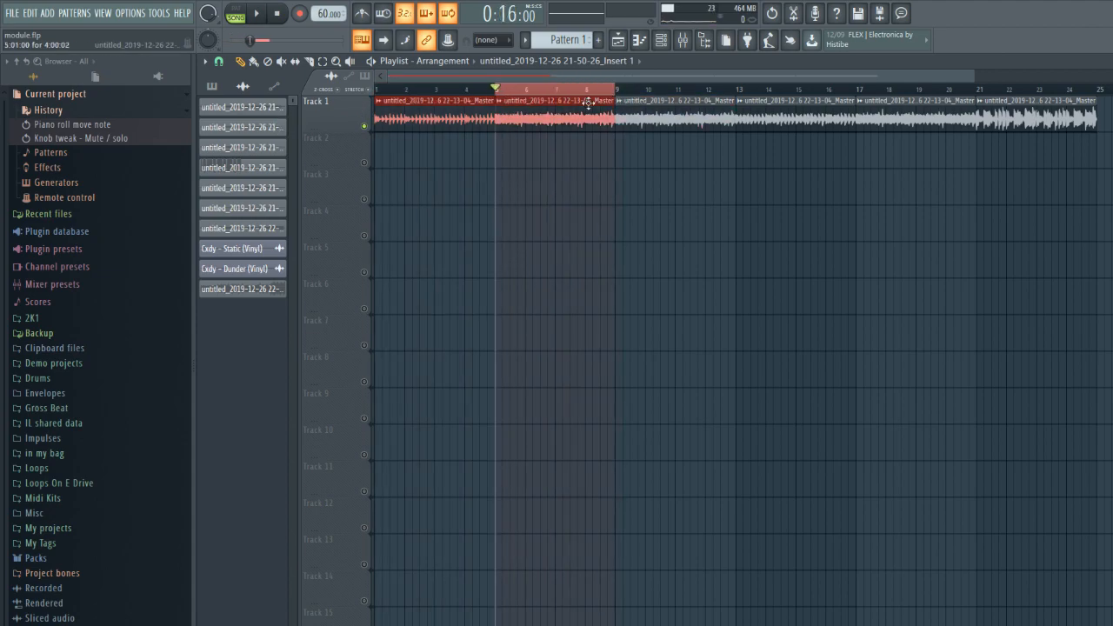
key(space)
key(space)
key(space)
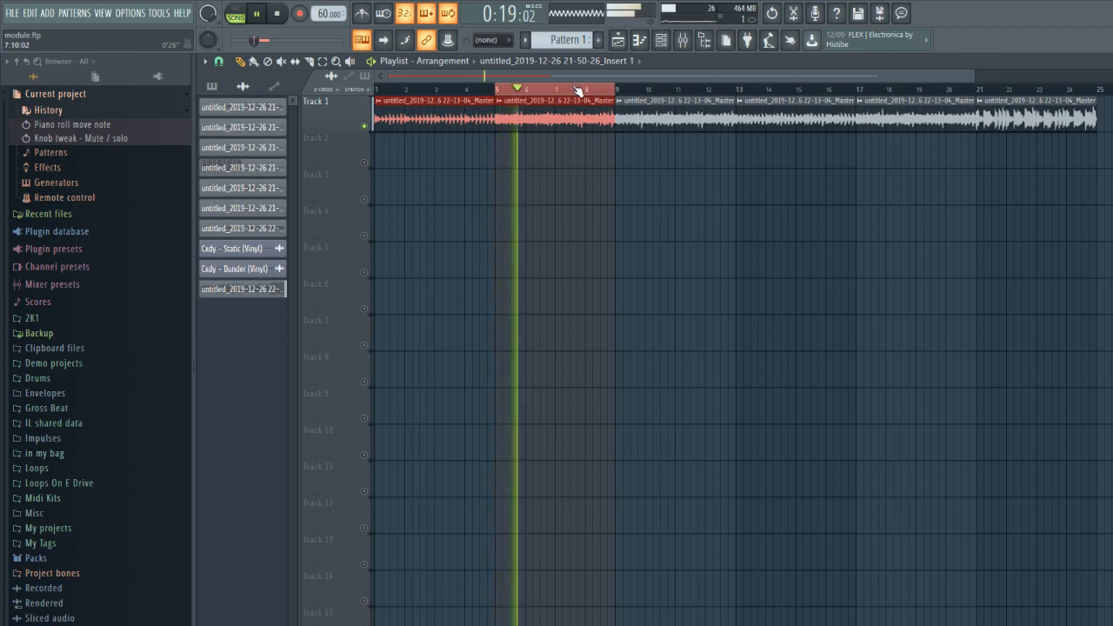
key(space)
- Move the time selection to bars 9 to 12, play the section, and stop playback
drag(615, 91, 738, 102)
drag(496, 91, 618, 91)
key(space)
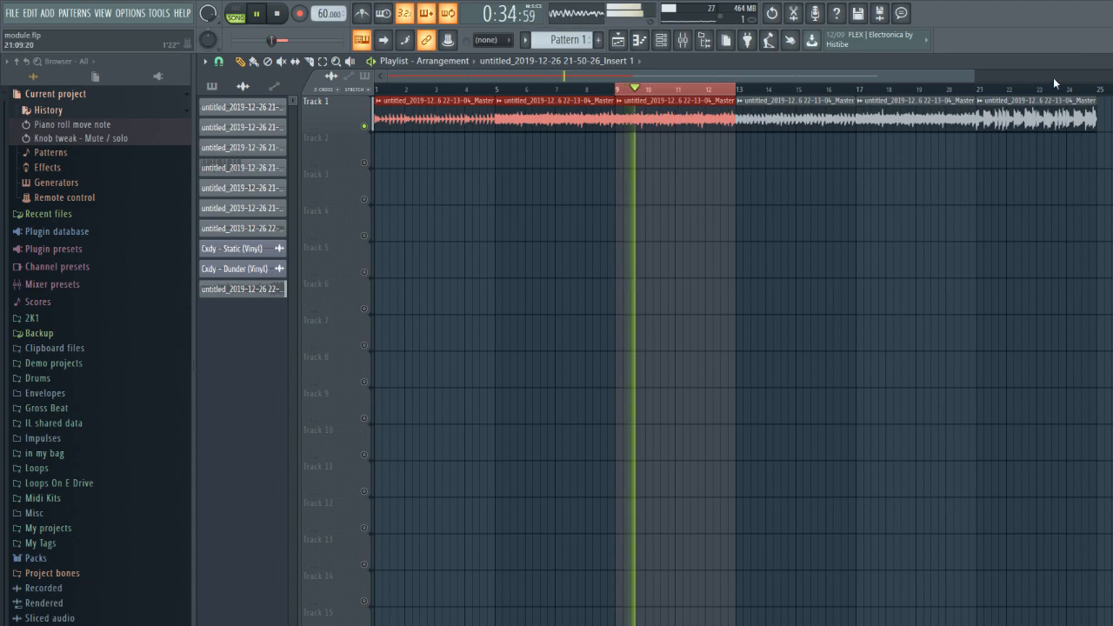
scroll(978, 86, down, 2)
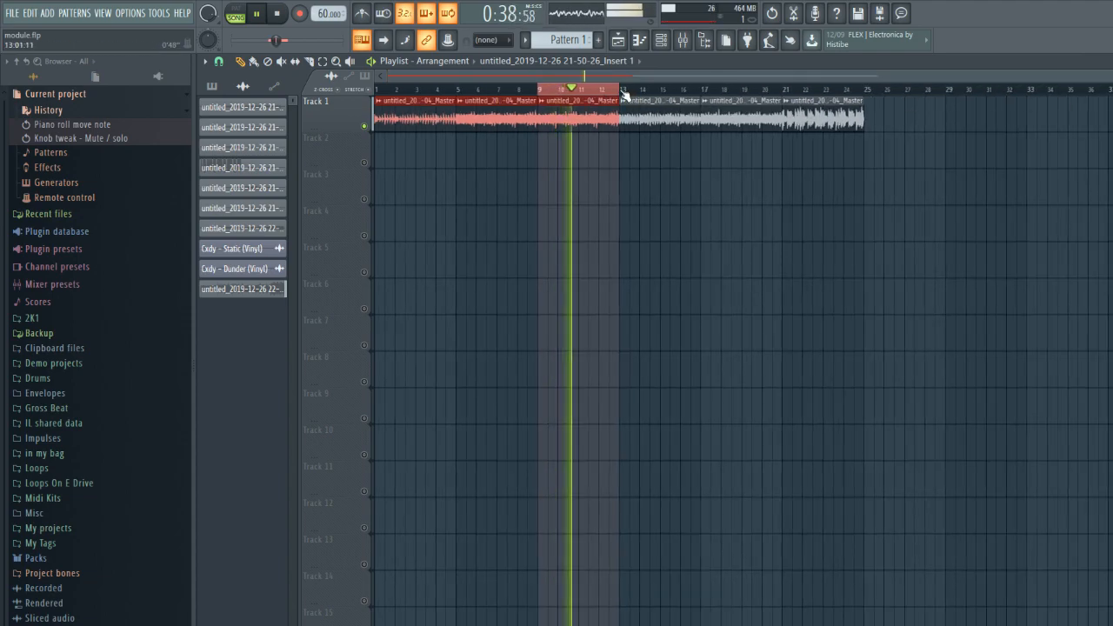
key(space)
- Select and play bars 13 to 16 of the arrangement, followed by bars 17 to 20
drag(623, 94, 704, 98)
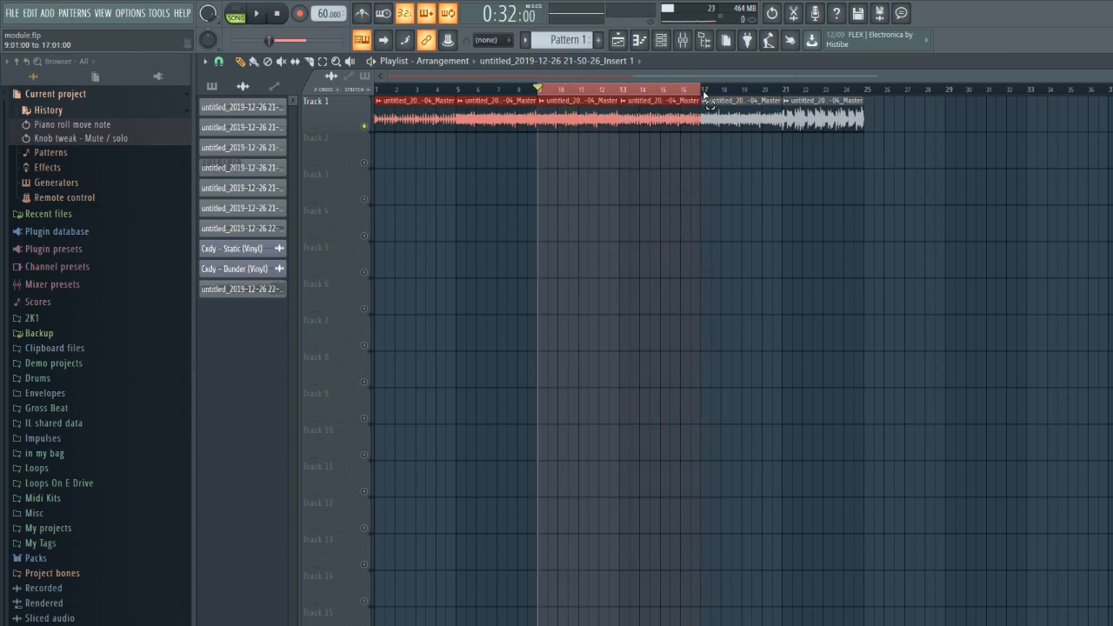
drag(571, 91, 619, 91)
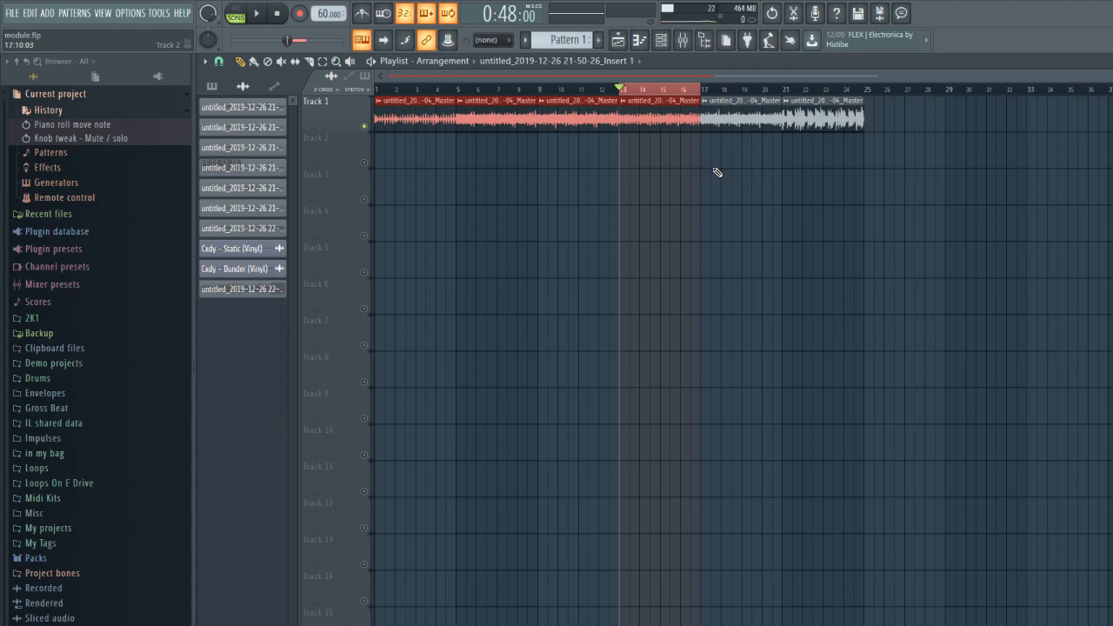
key(space)
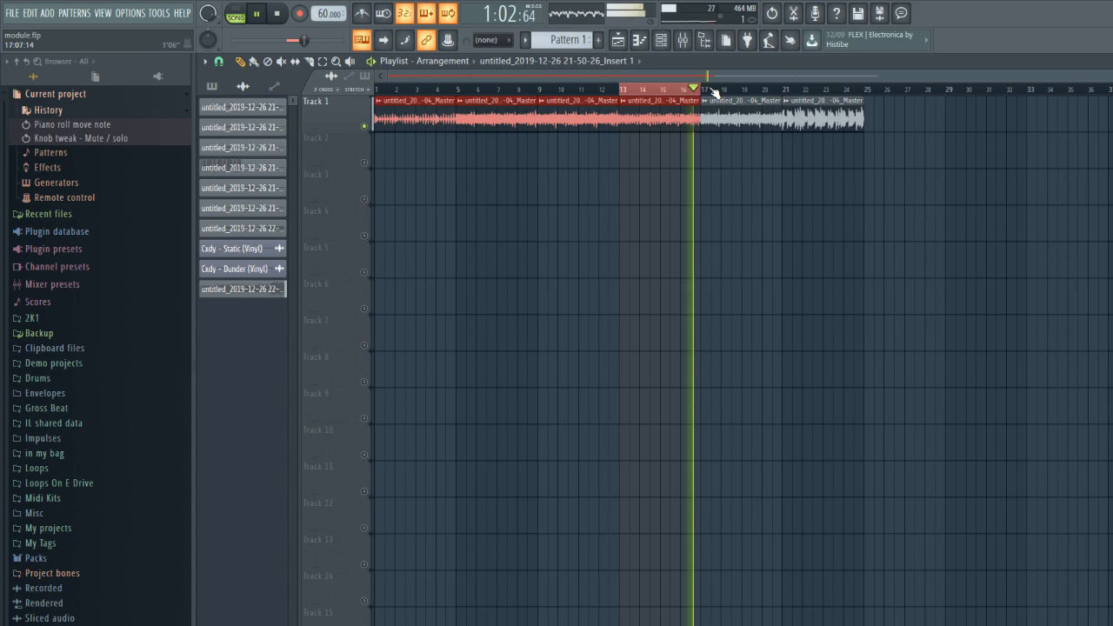
drag(711, 94, 788, 97)
drag(621, 91, 703, 91)
key(space)
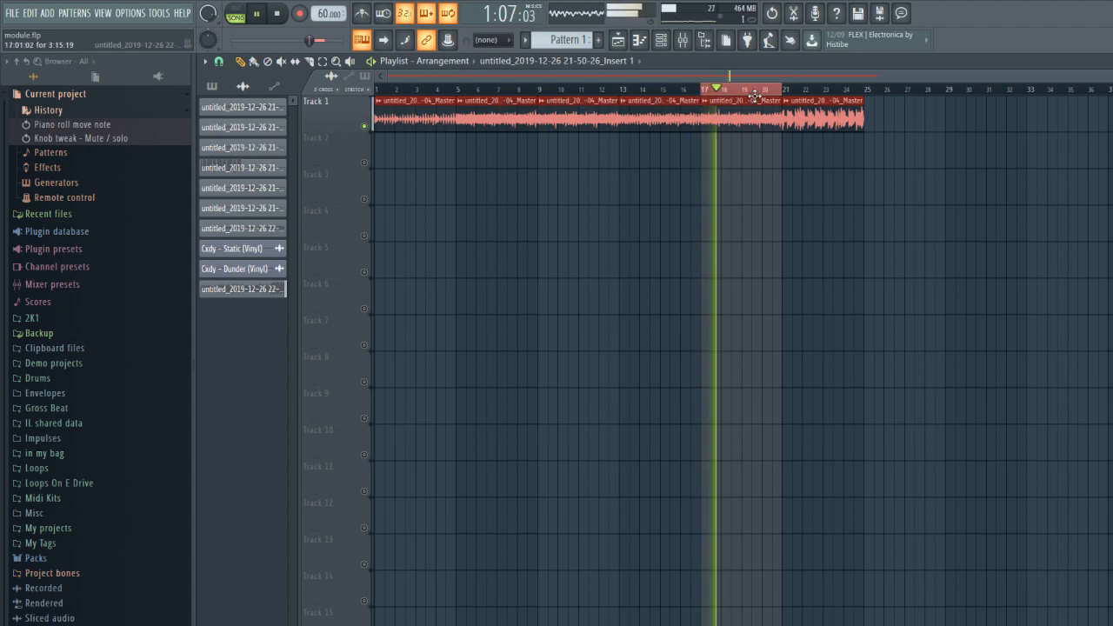
key(space)
- Move the time selection to bars 21 to 24, play that final section, and deselect the clips
drag(785, 92, 867, 95)
drag(703, 88, 795, 92)
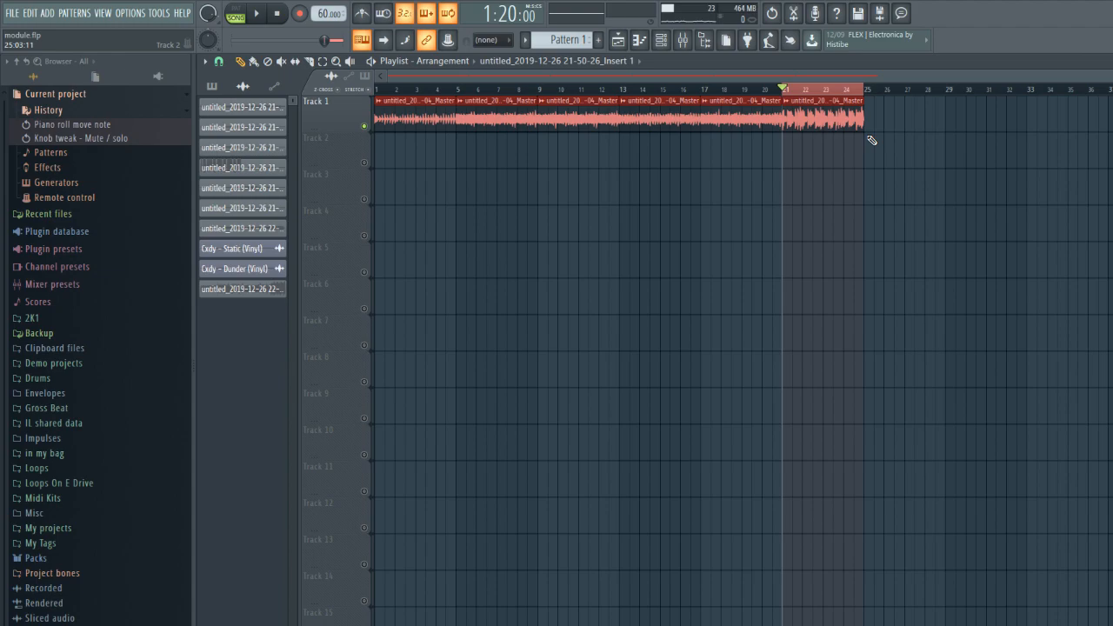
key(space)
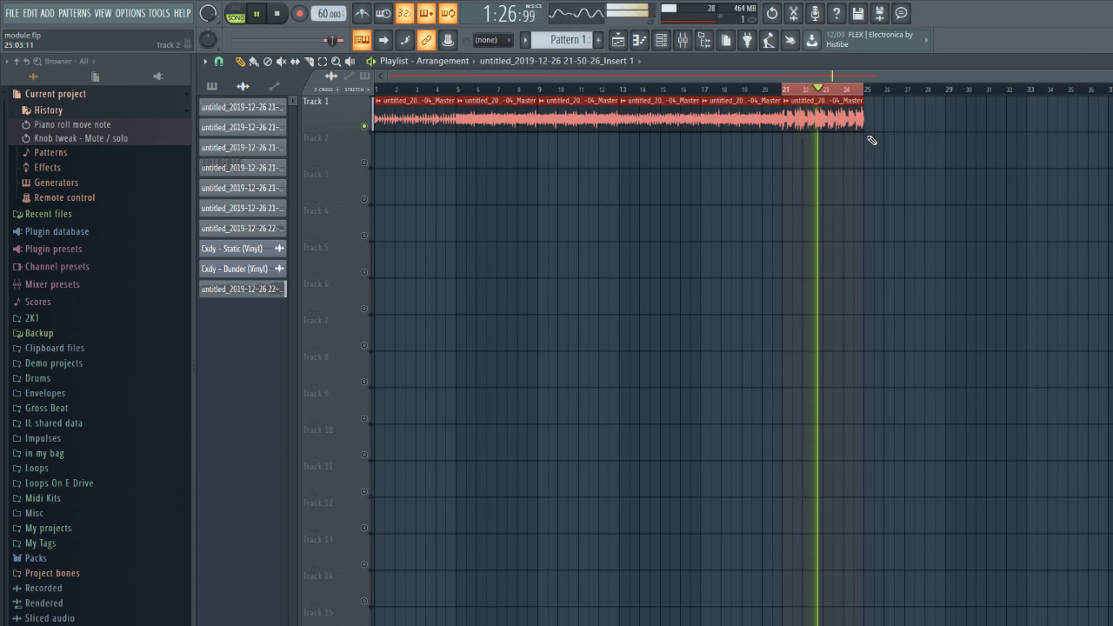
key(space)
key(space)
key(ctrl+d)
- Reset the time-stretching pitch in the 22-13-04_Master clip's settings and start playback from bar 1
double_click(403, 104)
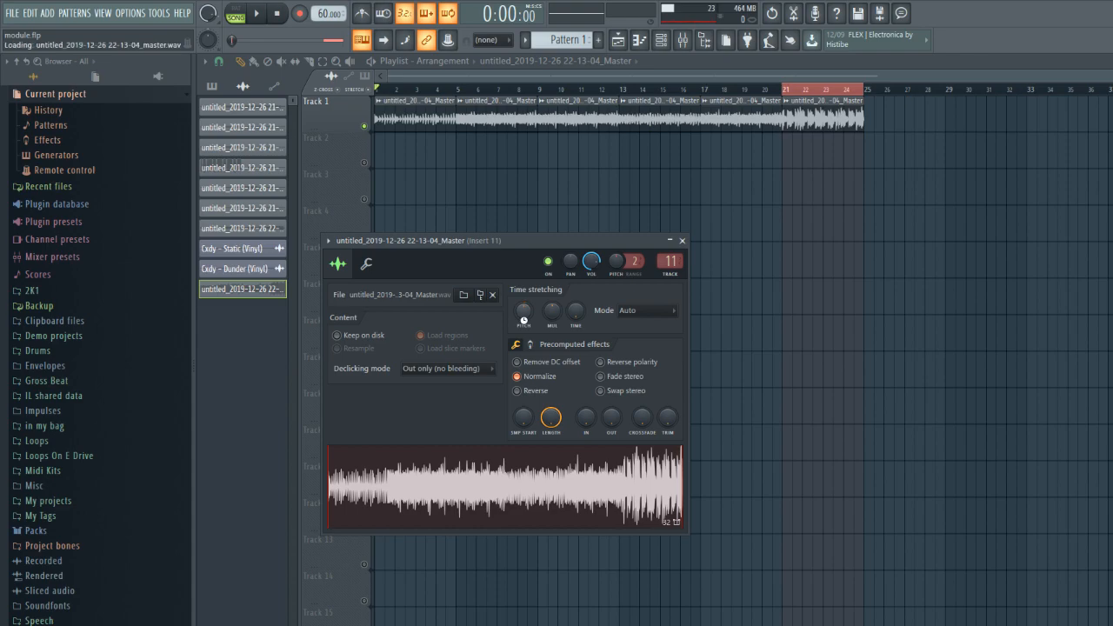
key(space)
click(681, 240)
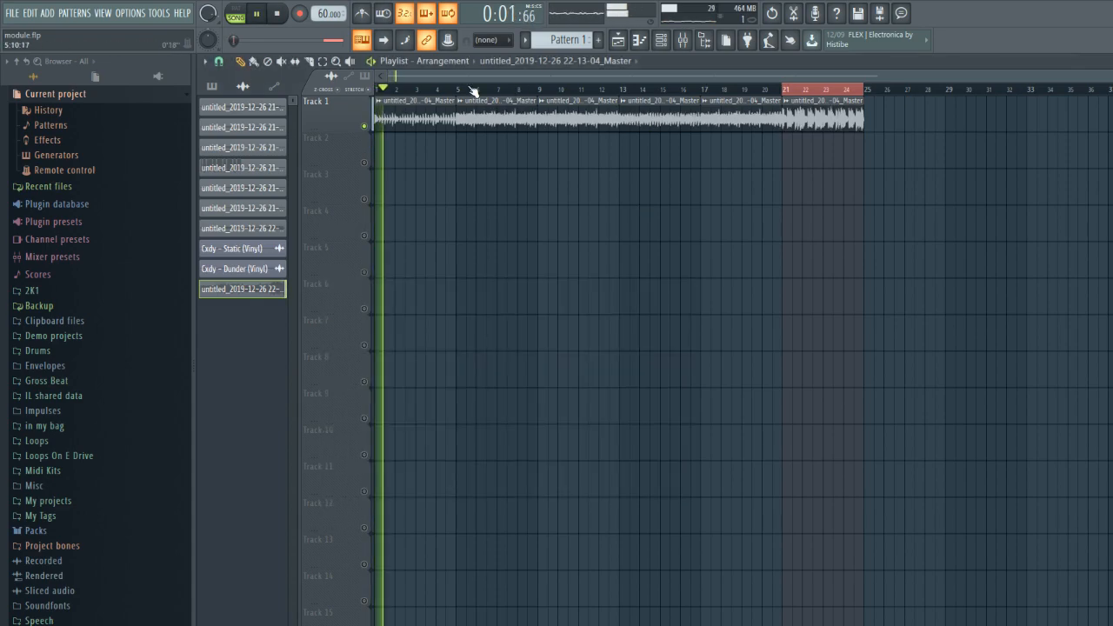
- Jump playback through the sections starting at bars 5, 9, 13 and 21, and stop
click(464, 91)
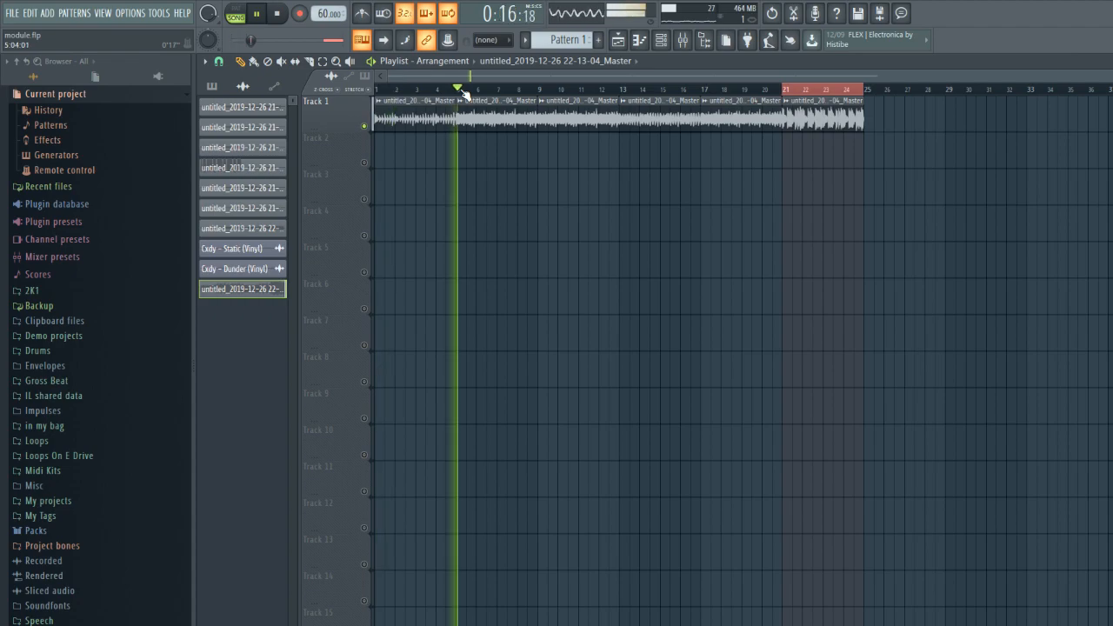
click(541, 91)
click(623, 92)
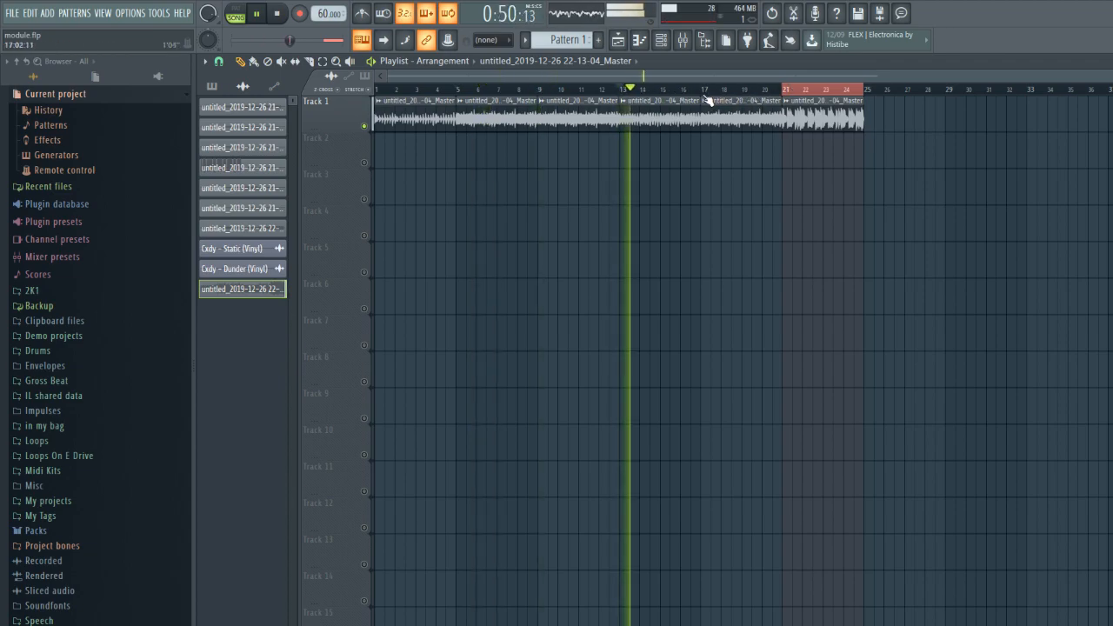
click(789, 93)
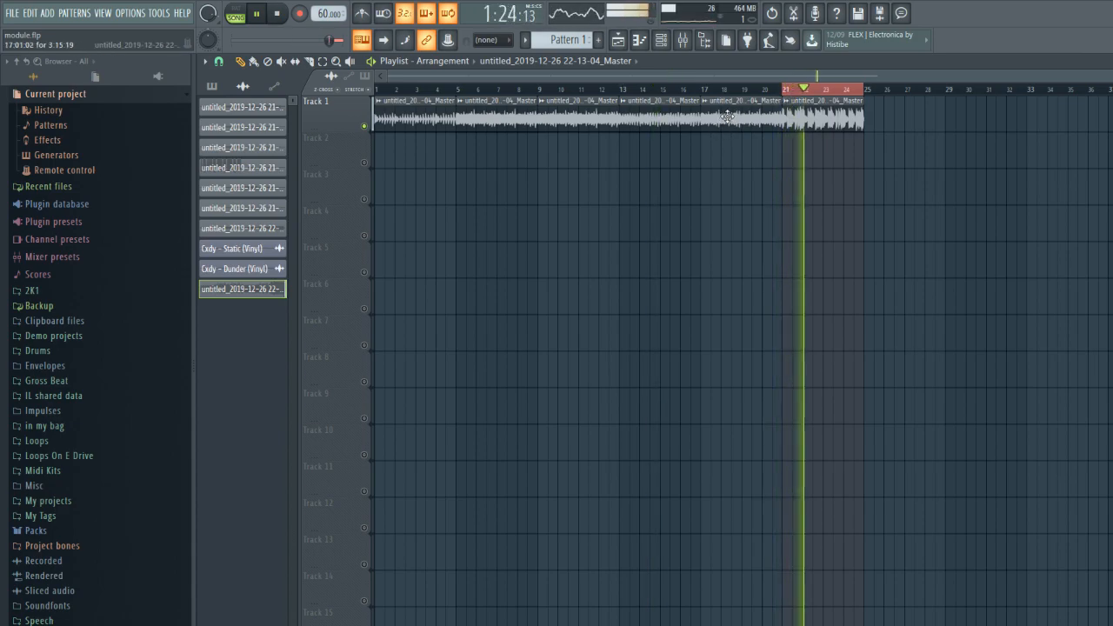
key(space)
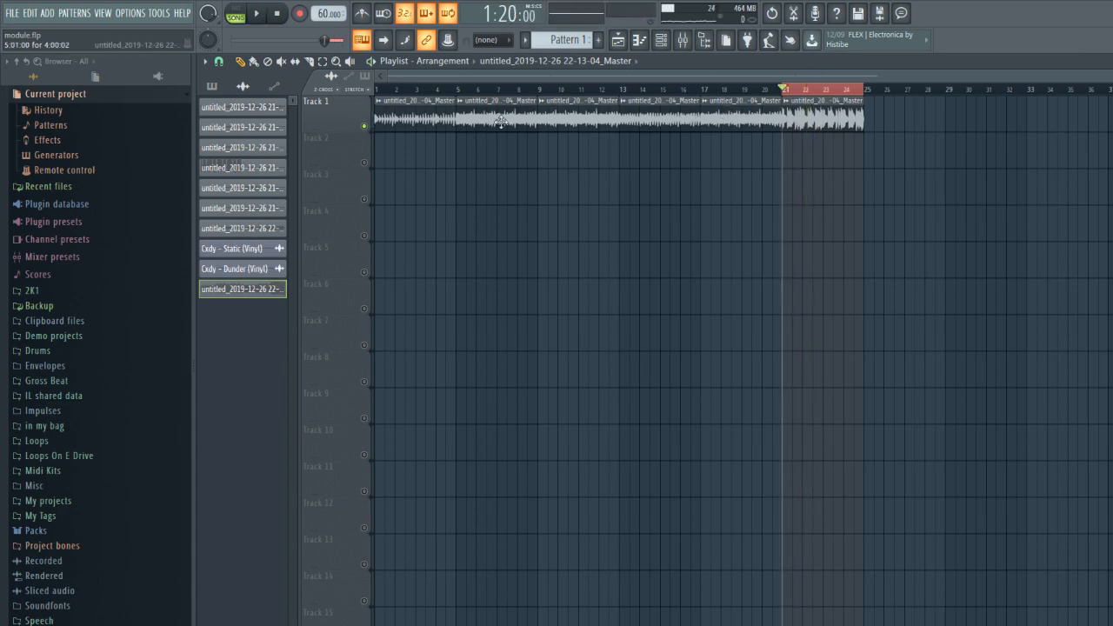
- Raise the time-stretching pitch of the 22-13-04_Master clip and route its channel to mixer track 8
double_click(514, 117)
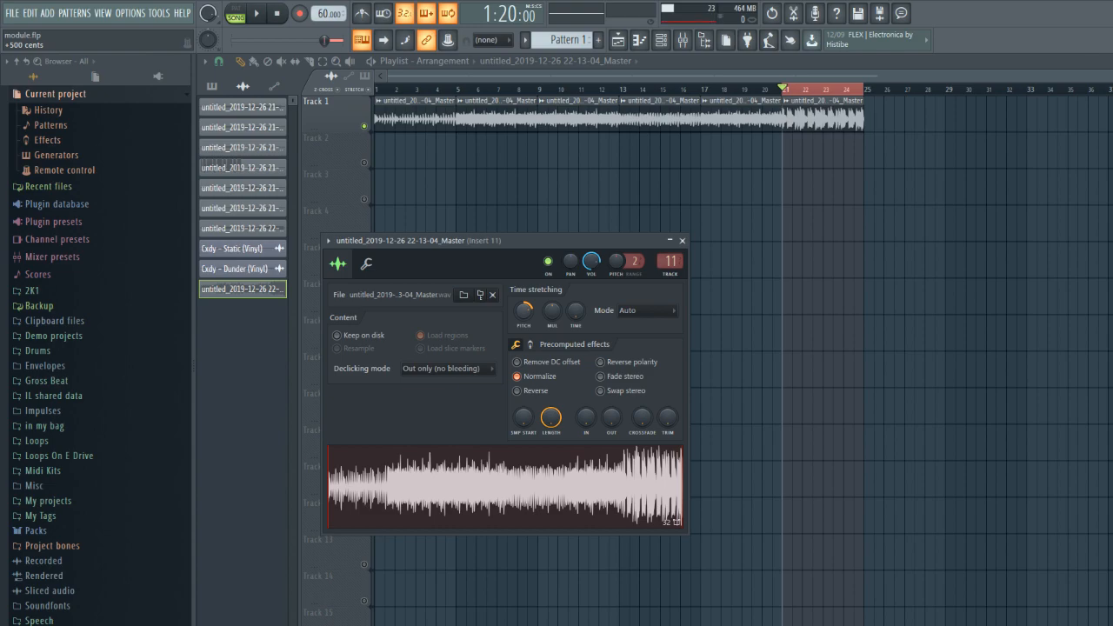
click(671, 261)
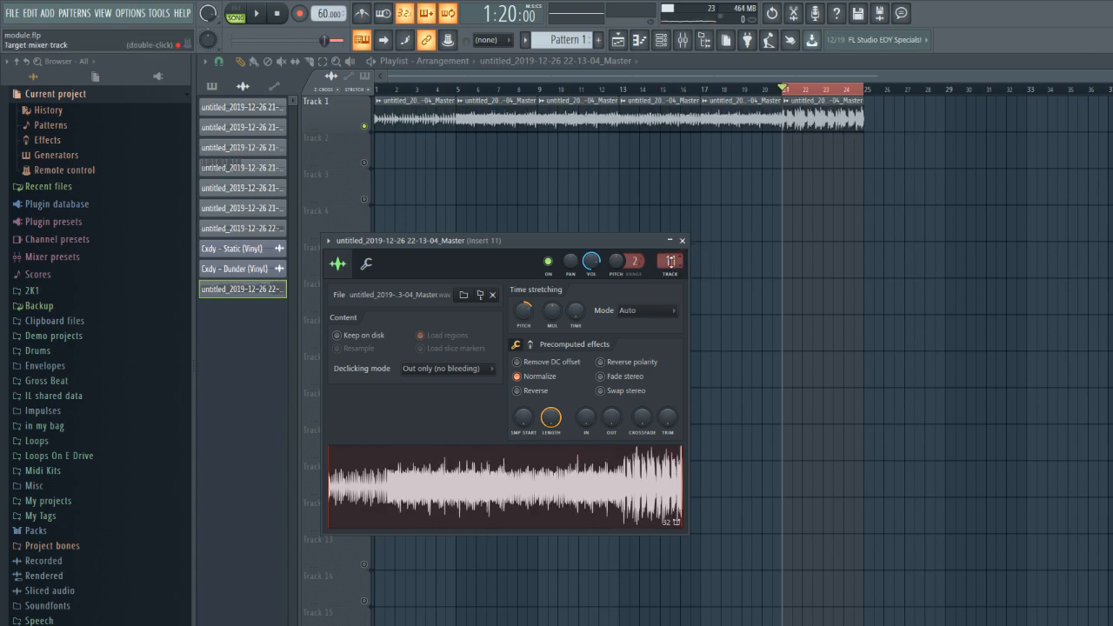
drag(561, 252, 453, 247)
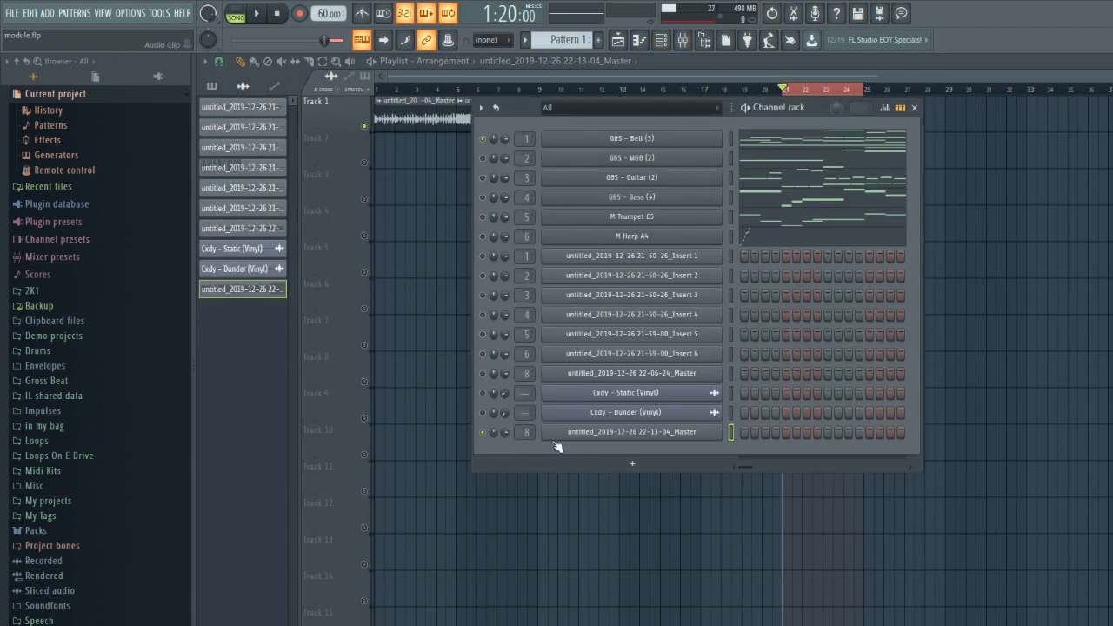
- Examine the effects on mixer Insert 8: iZotope Vinyl, EffectRack, Fruity Chorus and Fruity Flanger, closing each one
click(523, 434)
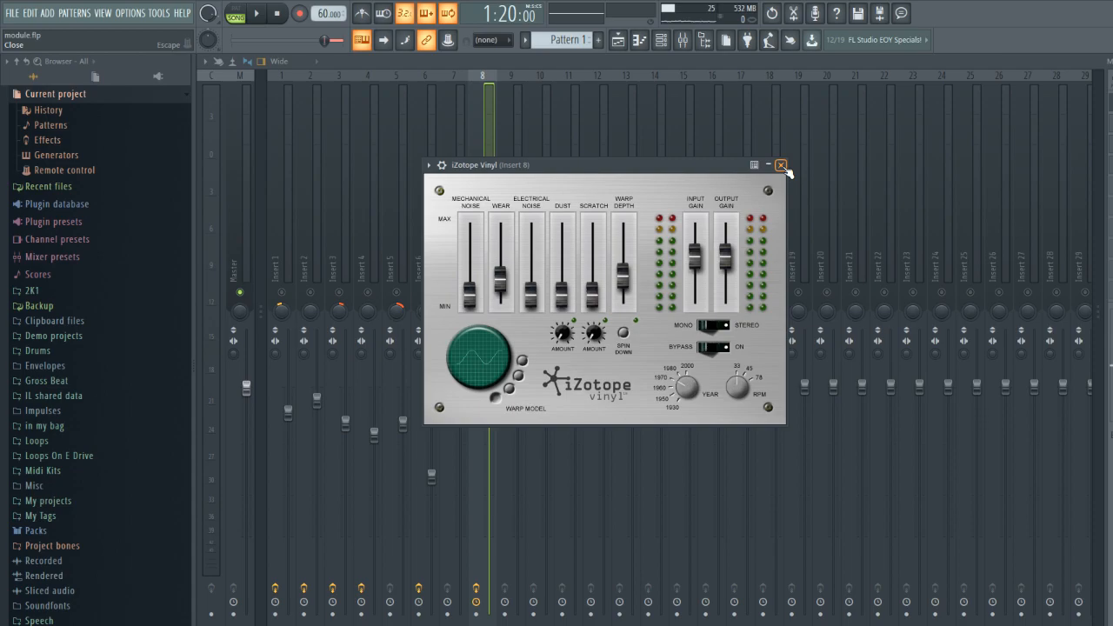
click(781, 166)
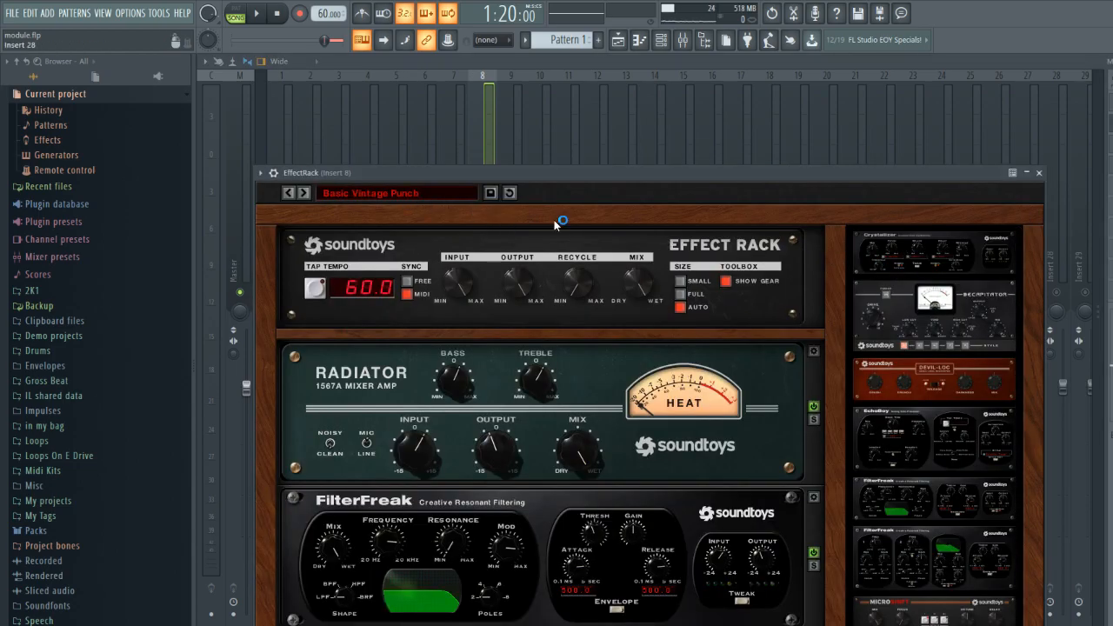
click(1039, 174)
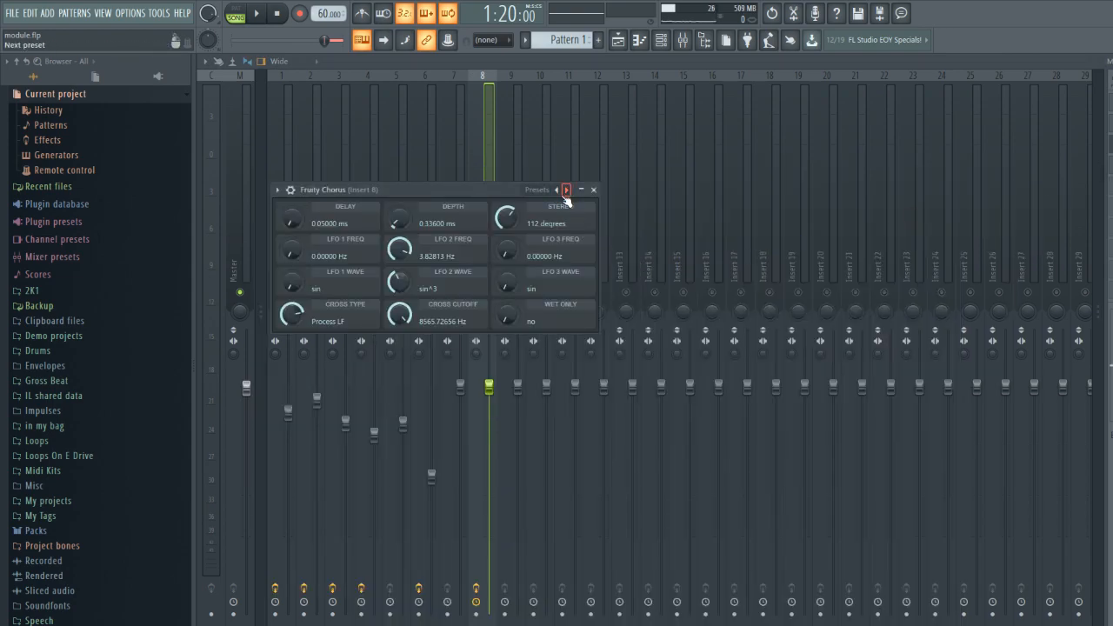
click(594, 190)
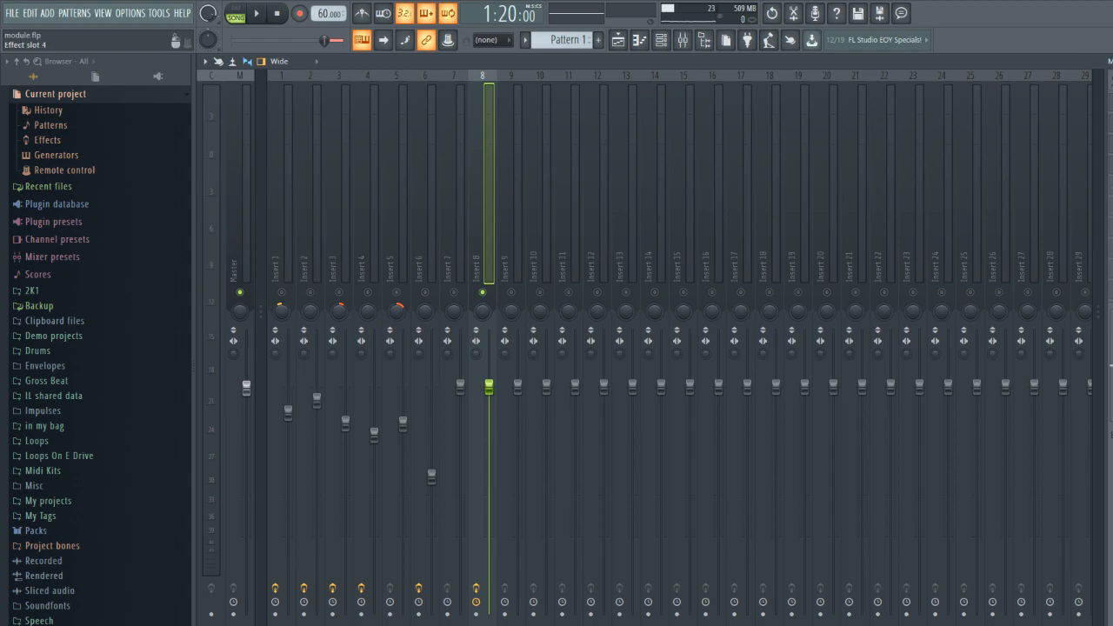
click(1111, 163)
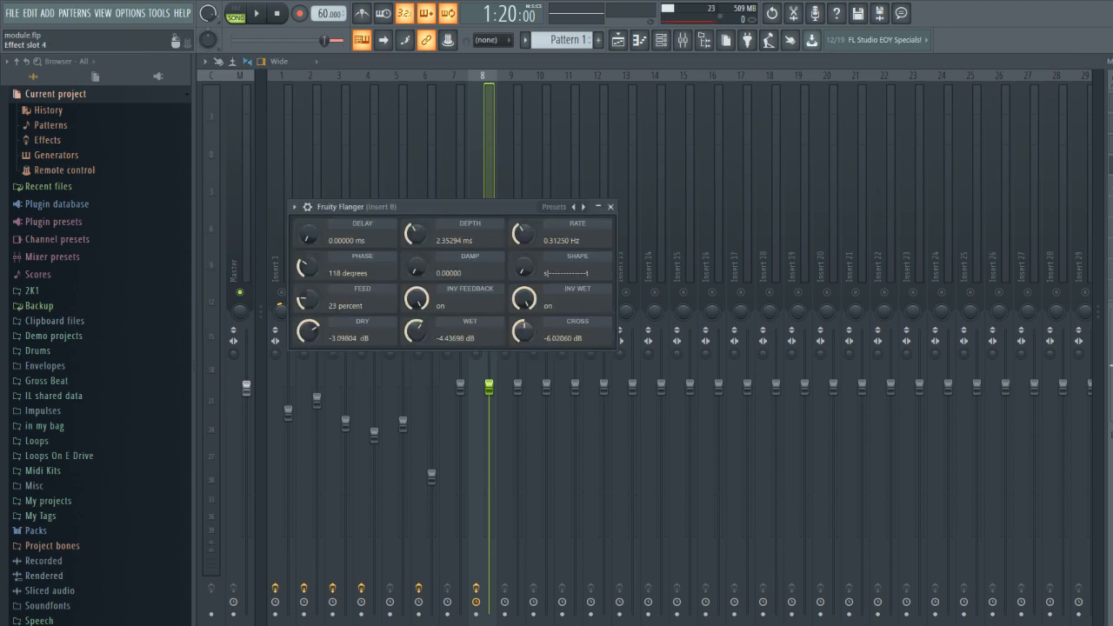
click(611, 207)
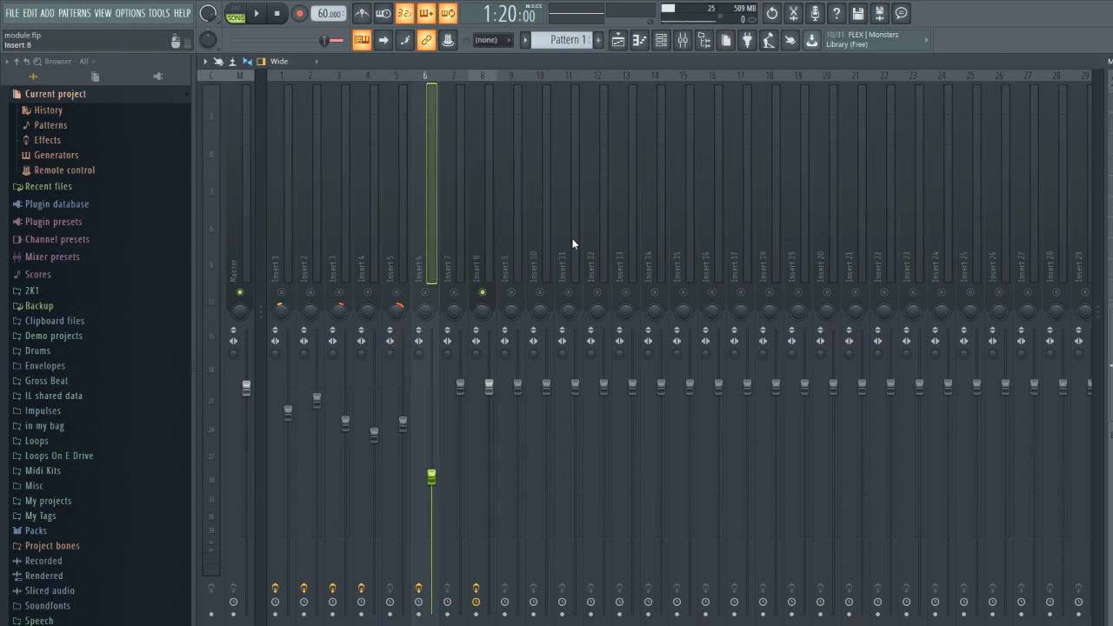
- Close the mixer, return to the playlist, clear the time selection and move the playhead to bar 1
click(234, 234)
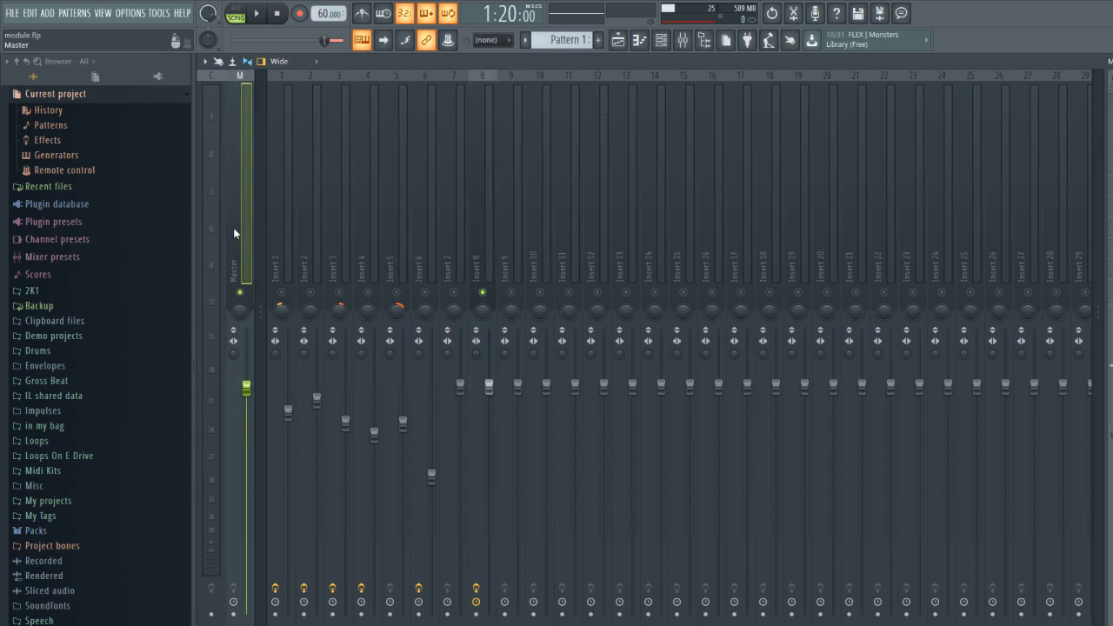
drag(282, 235, 481, 228)
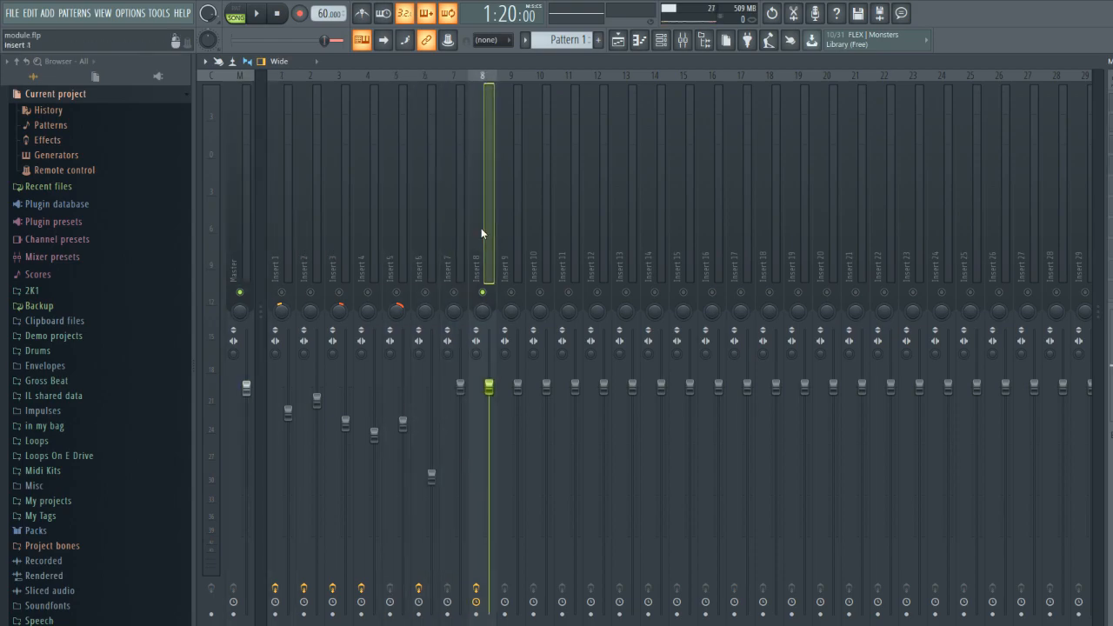
key(Escape)
key(F6)
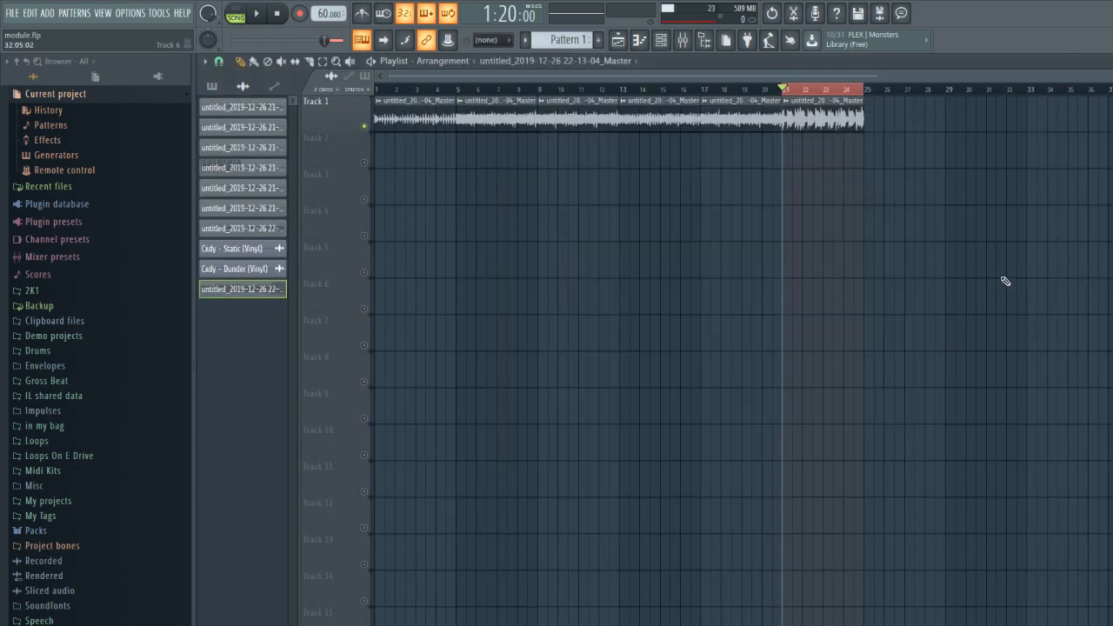
click(385, 91)
click(386, 91)
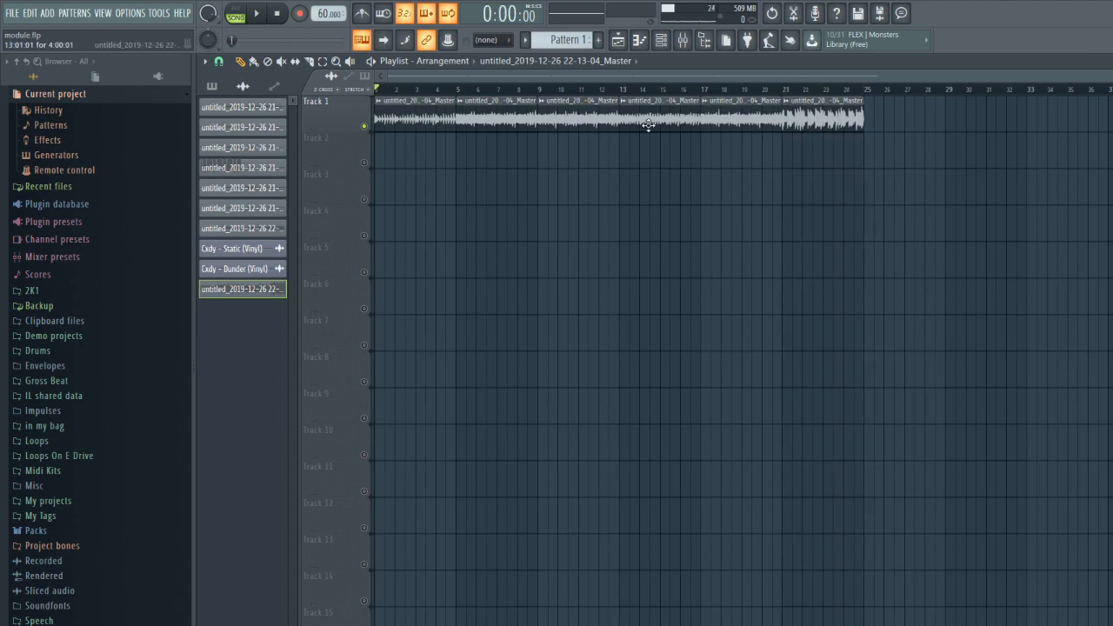
- Play the arrangement from bar 1 while viewing the mixer and the playlist, and stop playback
click(664, 47)
key(F9)
key(space)
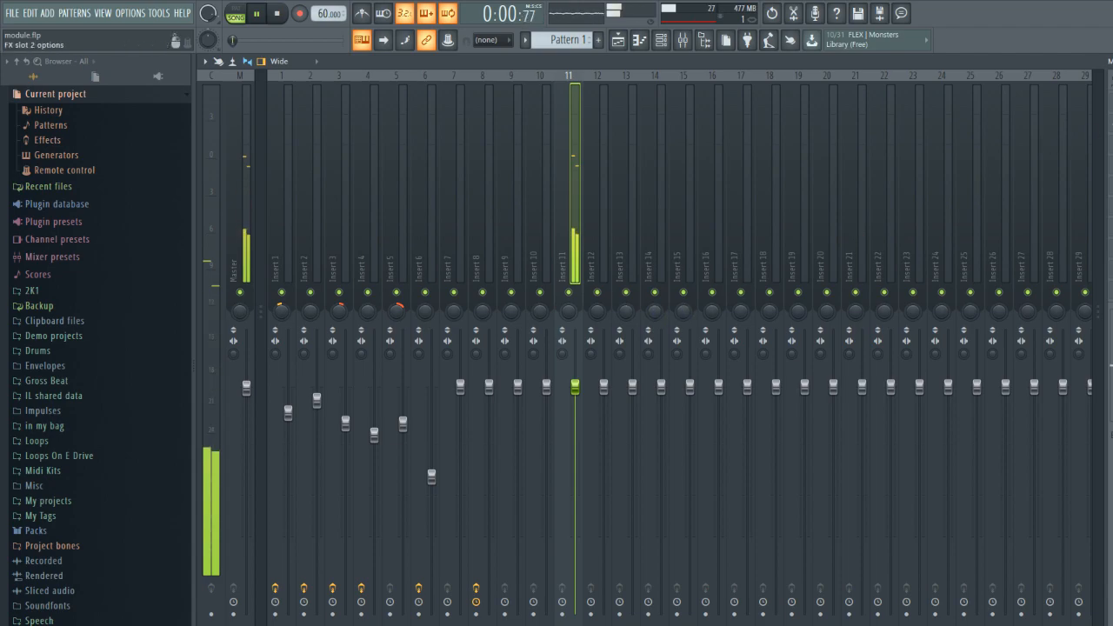
key(Escape)
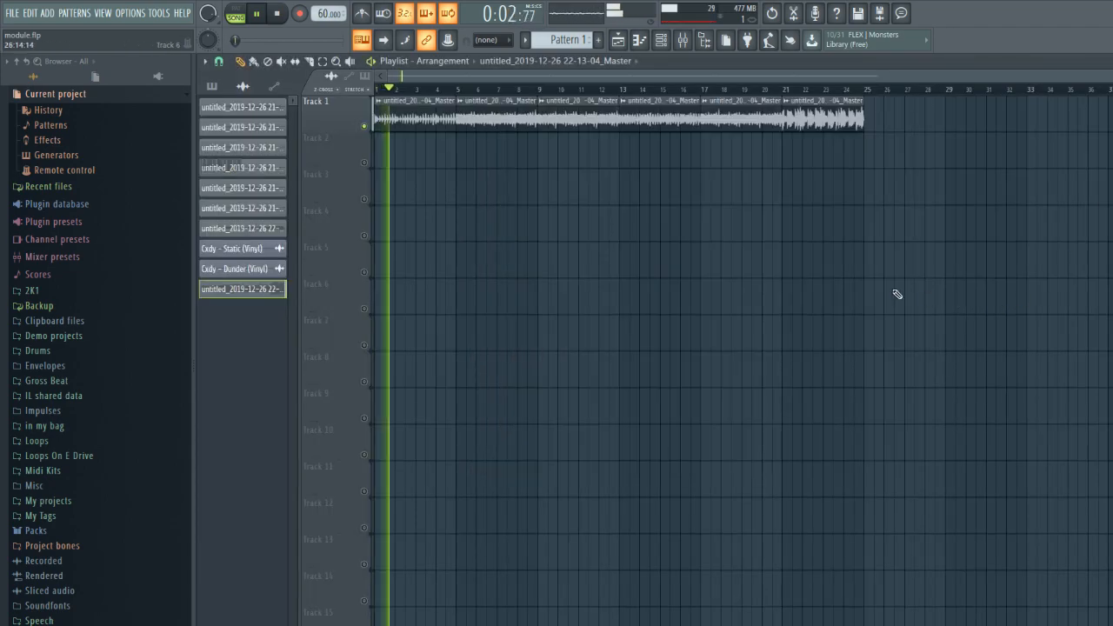
key(space)
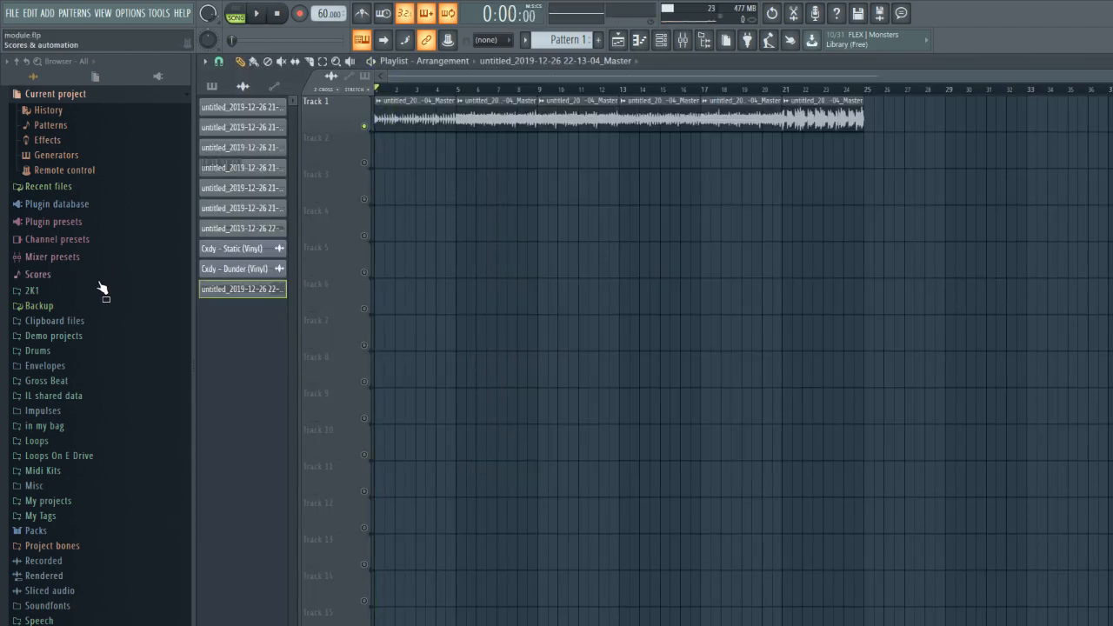
- Open the Vinyl Static folder of the Cxdy Space Cadet drum kit within the browser's Drums folder
click(121, 358)
scroll(131, 357, down, 8)
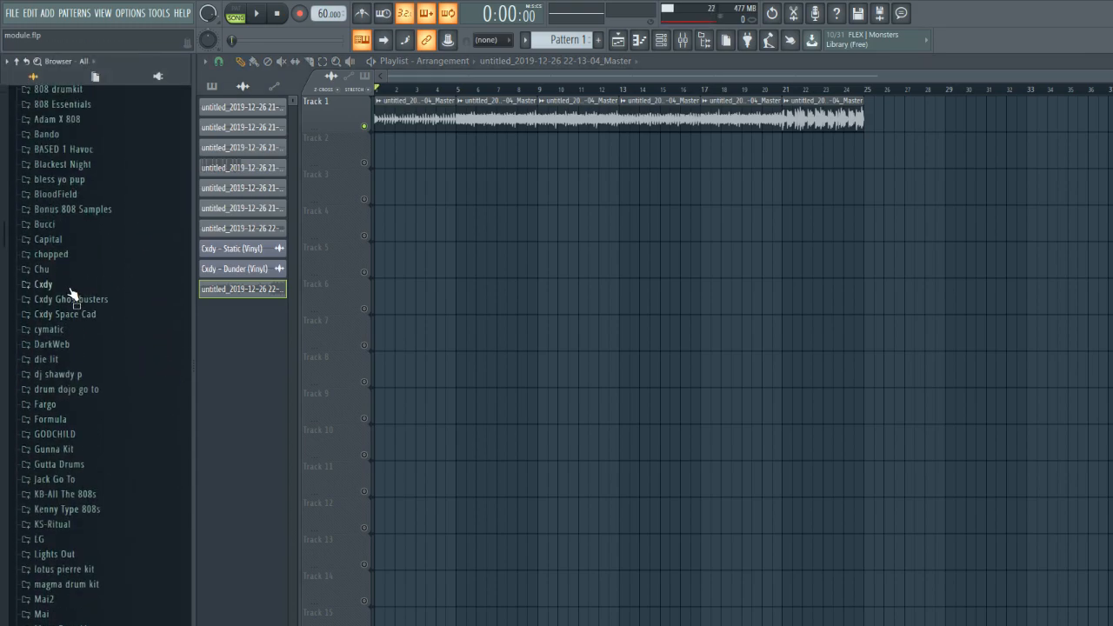
click(74, 298)
click(88, 347)
click(117, 365)
scroll(118, 383, down, 4)
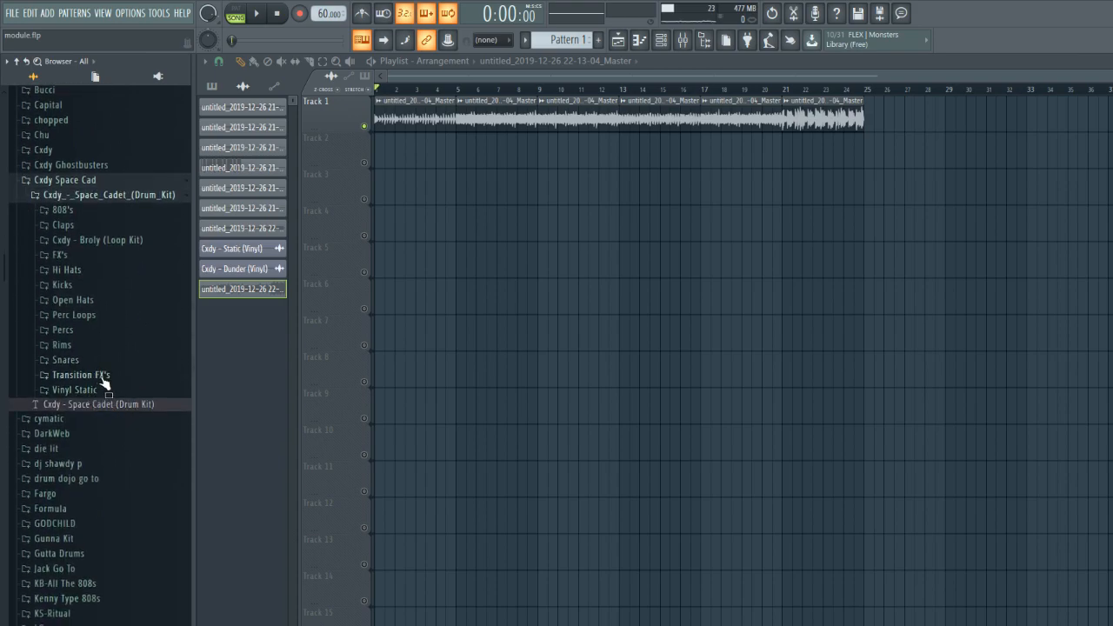
click(97, 390)
- Audition the Cxdy vinyl samples, including Noise, Dunder, Crisper and Static, and collapse the browser folders
drag(89, 409, 116, 470)
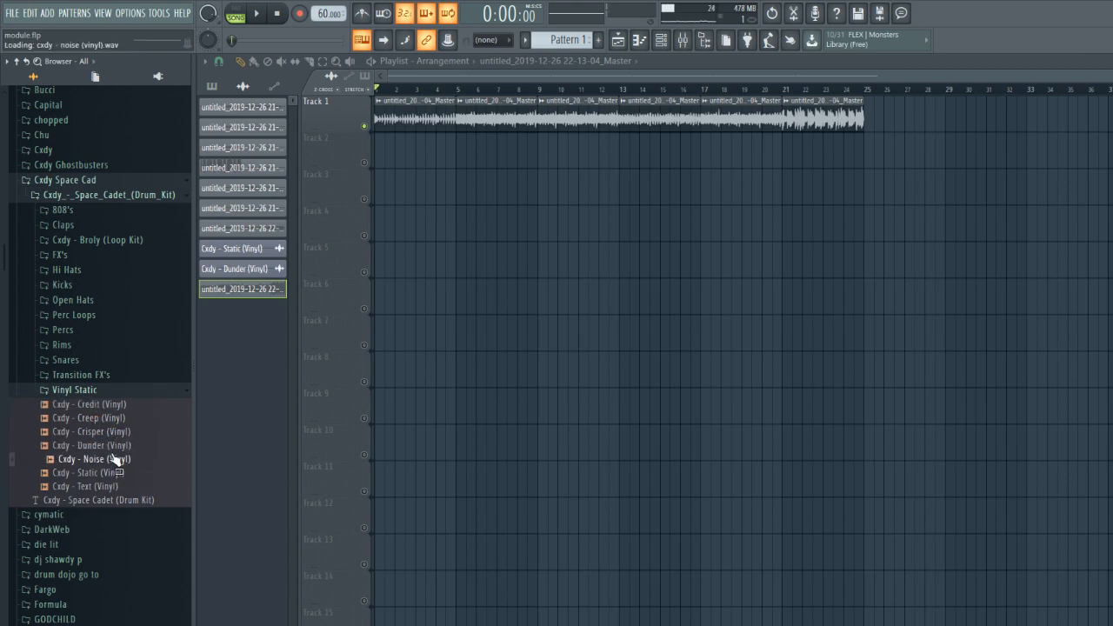
click(109, 446)
click(108, 476)
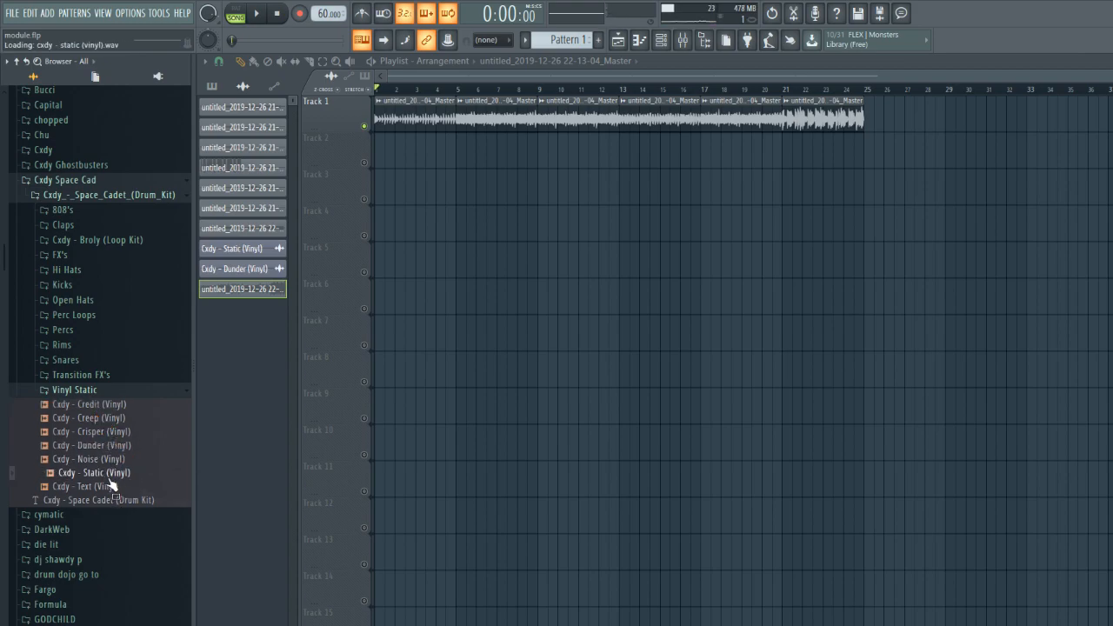
mouse_move(109, 476)
mouse_down()
mouse_move(98, 470)
mouse_move(113, 470)
mouse_up()
click(112, 448)
click(124, 474)
click(115, 437)
click(116, 447)
click(120, 472)
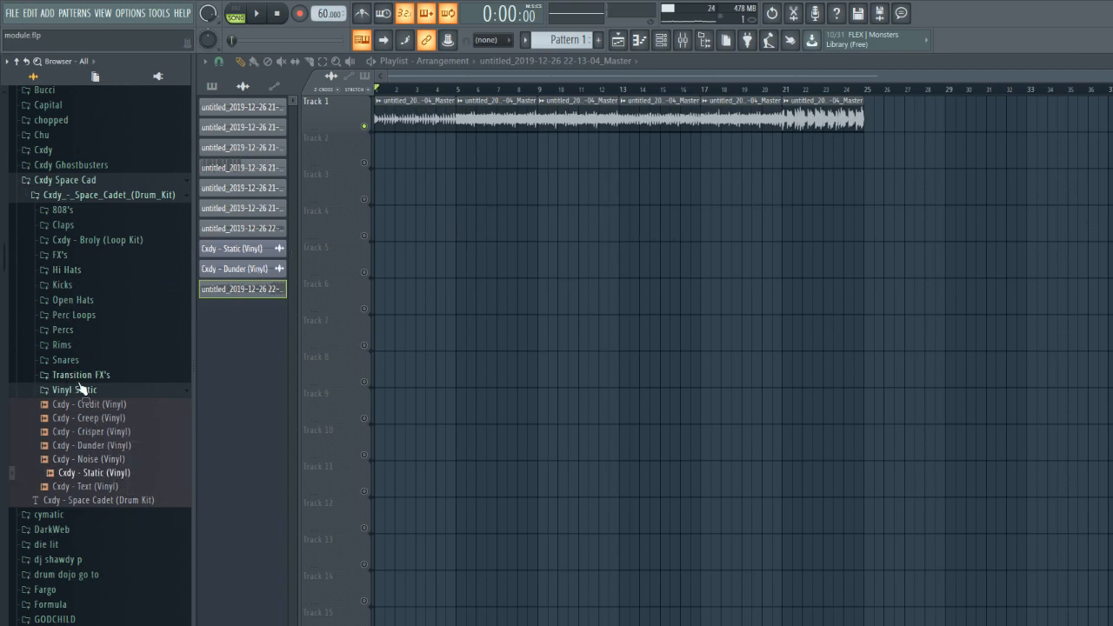
click(16, 62)
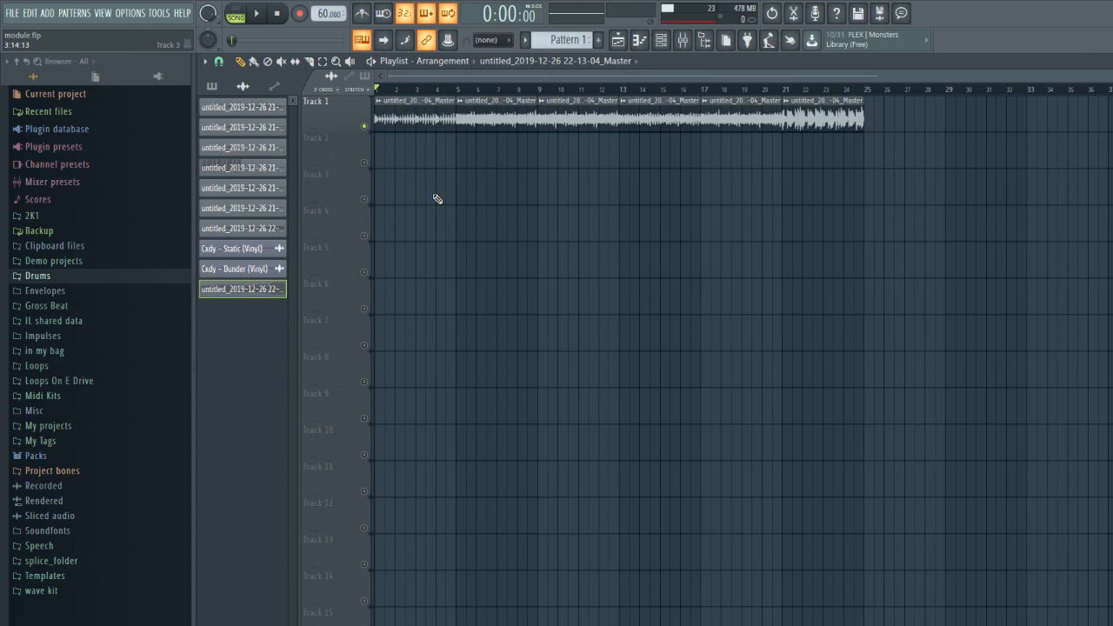
- View the notes of the G&S - Bell (3) channel in the piano roll and return to the playlist
click(661, 39)
click(785, 146)
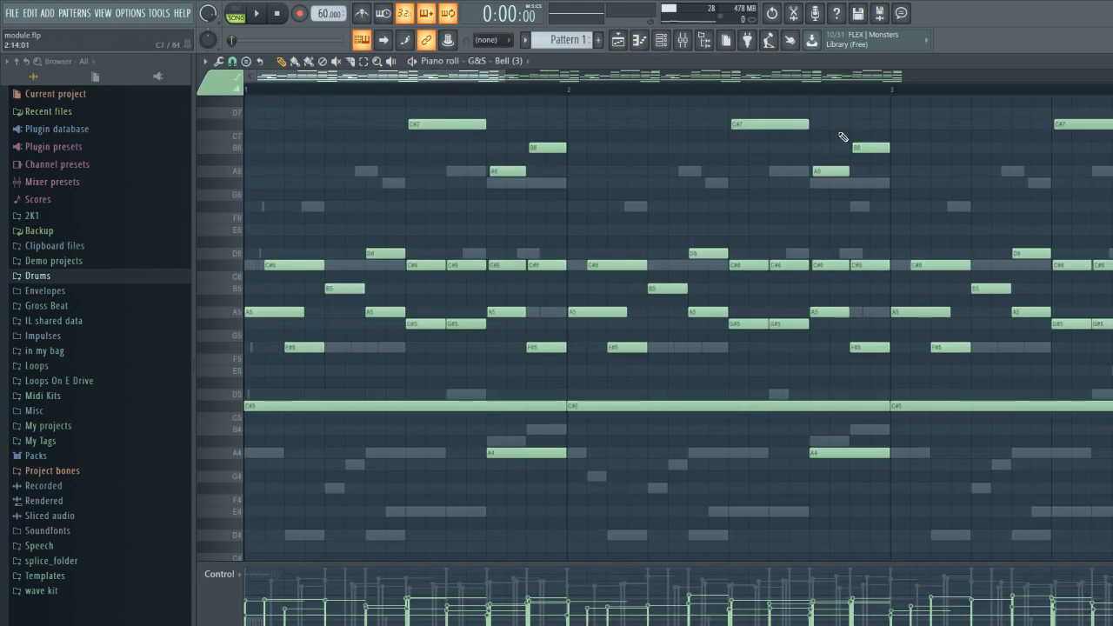
click(1109, 61)
click(917, 108)
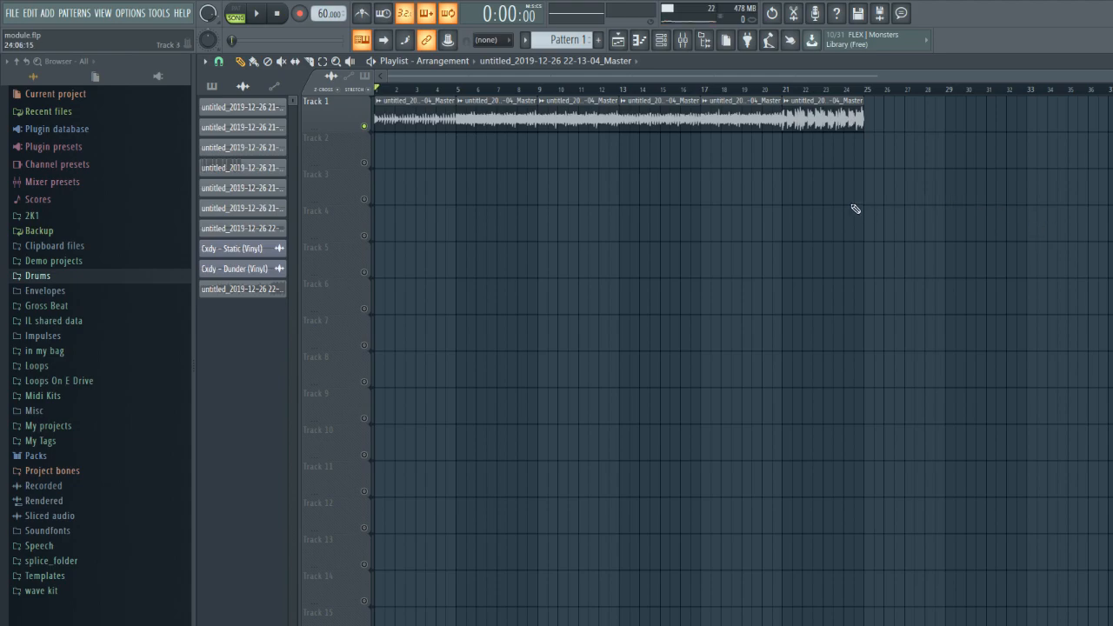
- Play the arrangement from shortly after bar 5 and stop
drag(537, 91, 473, 148)
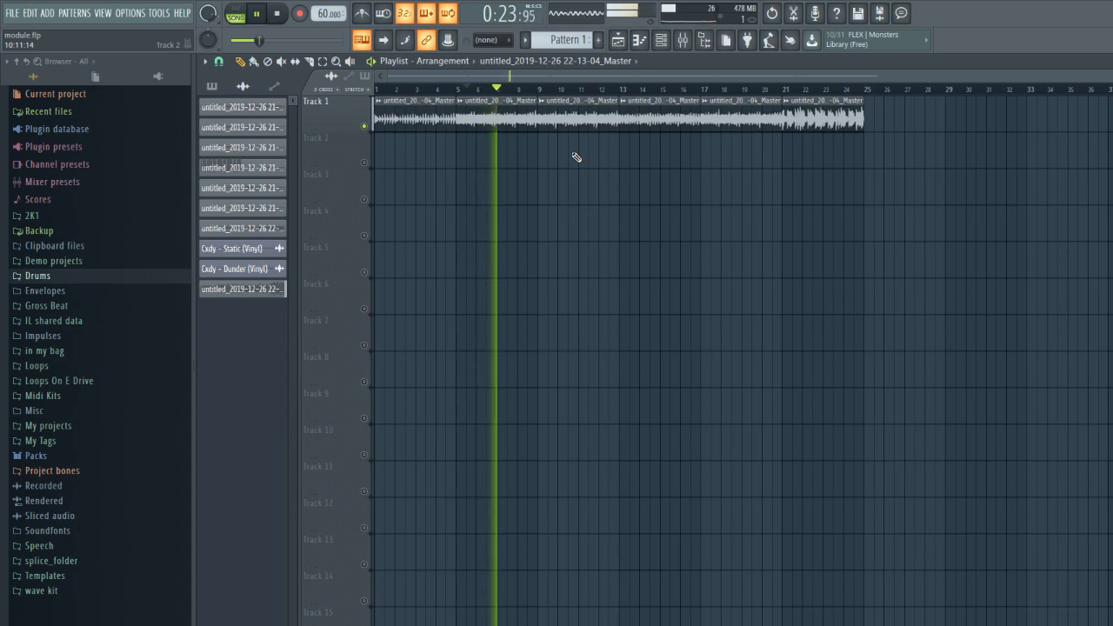
key(space)
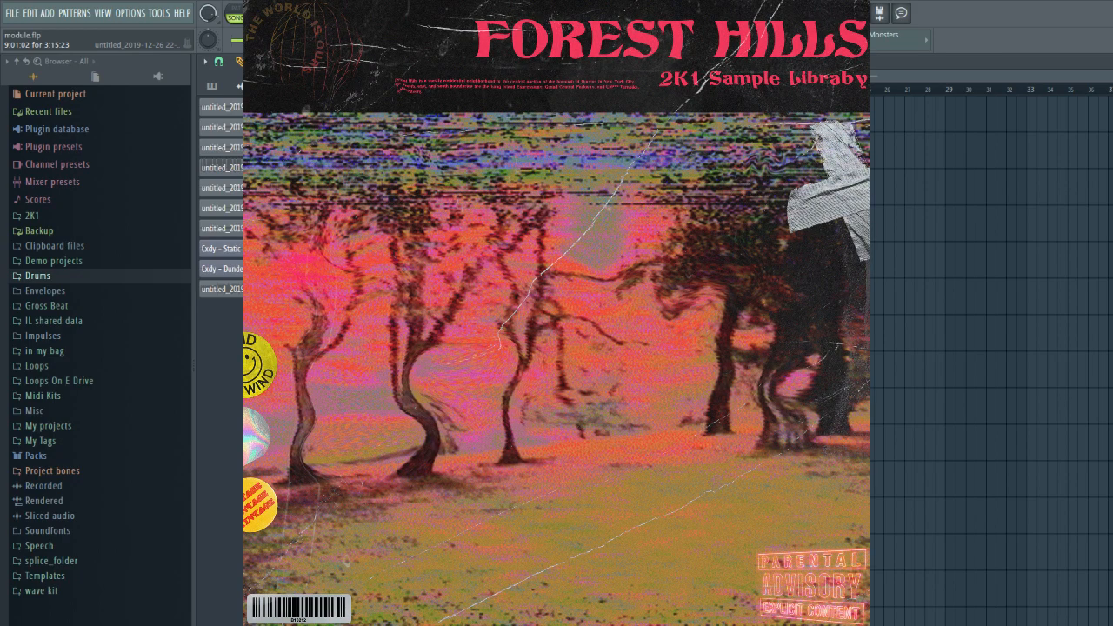
- Open the 2K1 FOREST HILLS Sample Library folder under 2K1 Sample Libraries in the browser
click(92, 220)
click(94, 235)
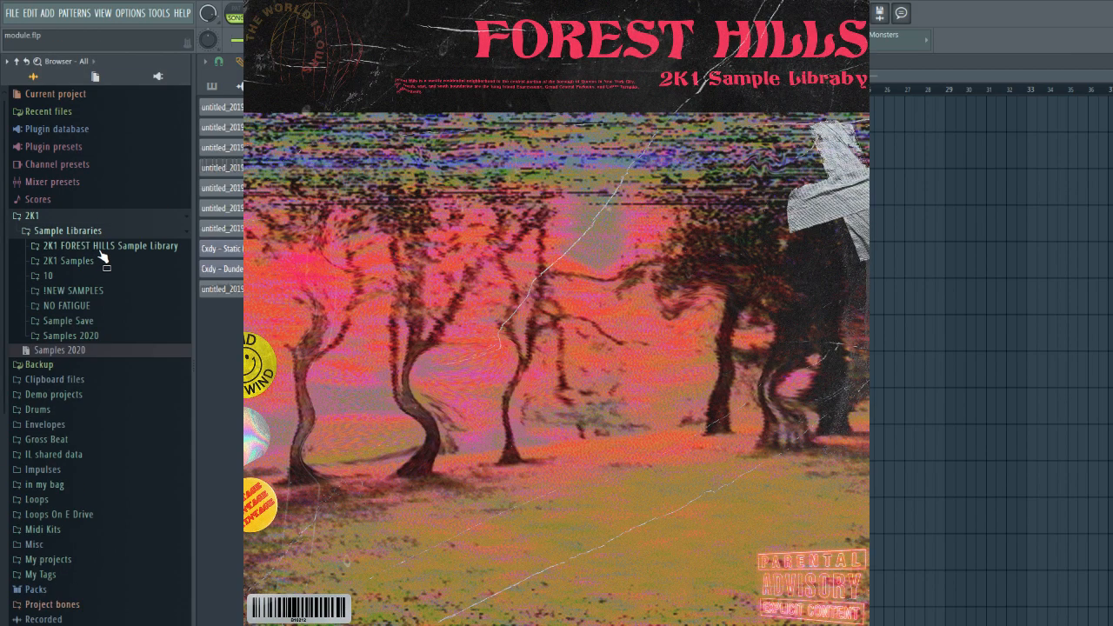
click(102, 246)
- Audition samples from 62-Search-2K1, 66-Panel-2K1, 68-Shonin-2K1 and 70-Lucas-2K1 onward, and return the playhead to bar 1
click(115, 273)
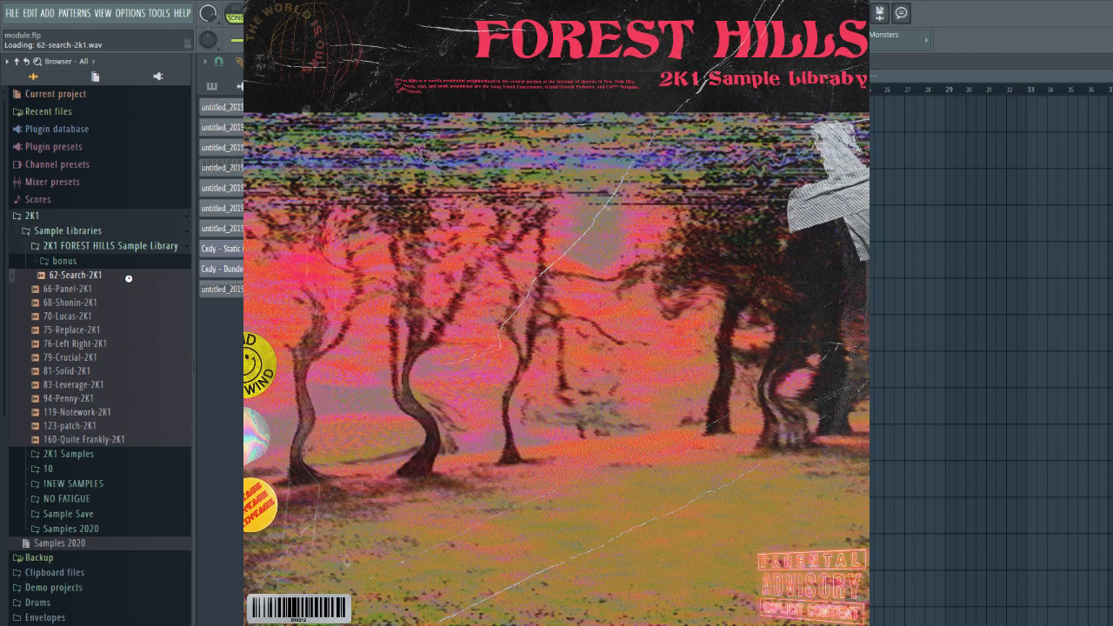
click(129, 289)
click(117, 303)
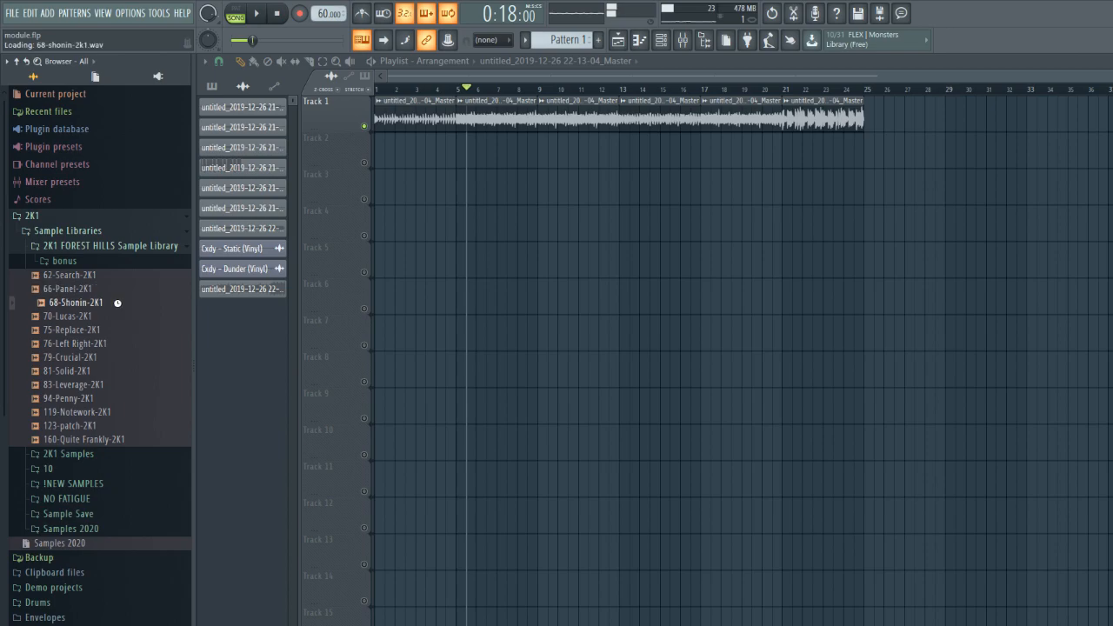
click(116, 316)
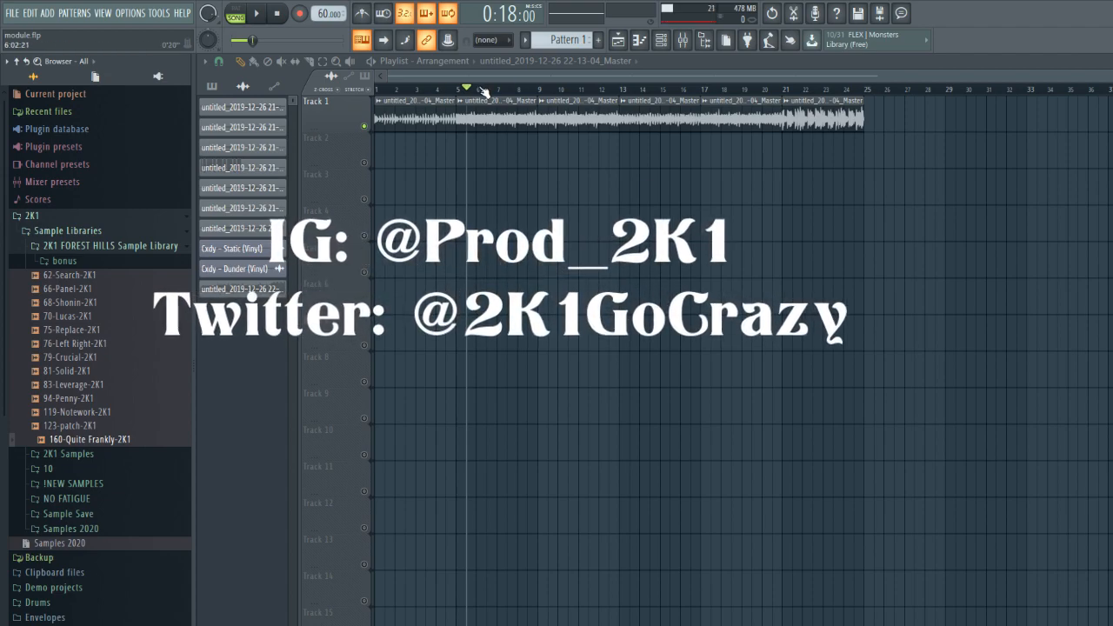
drag(483, 91, 371, 113)
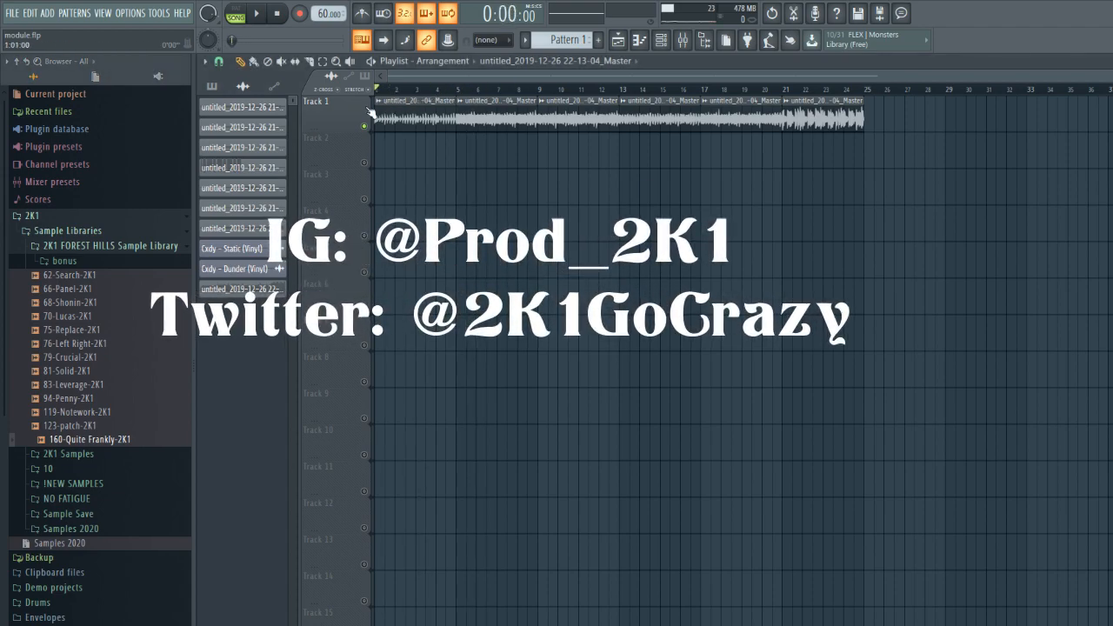